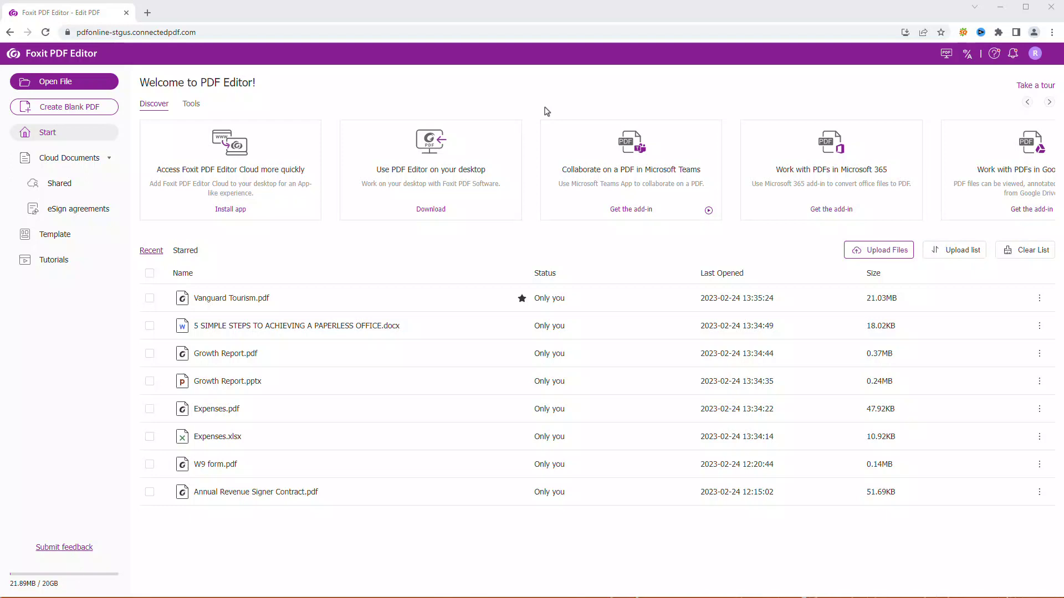
# - Open Vanguard Tourism.pdf for editing from the Recent list, then go back to the start page
pyautogui.click(190, 256)
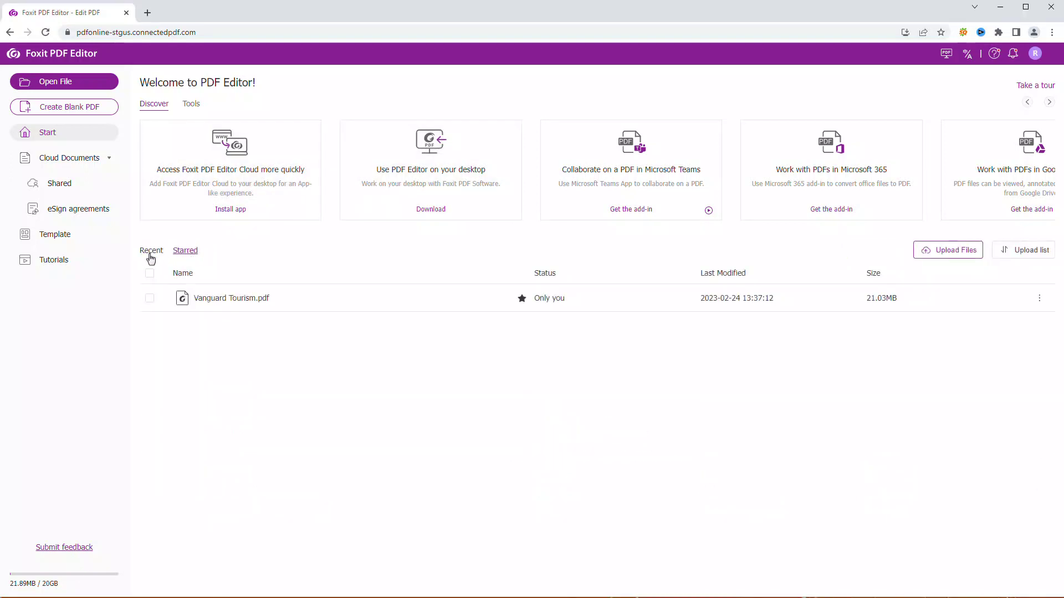
pyautogui.click(151, 256)
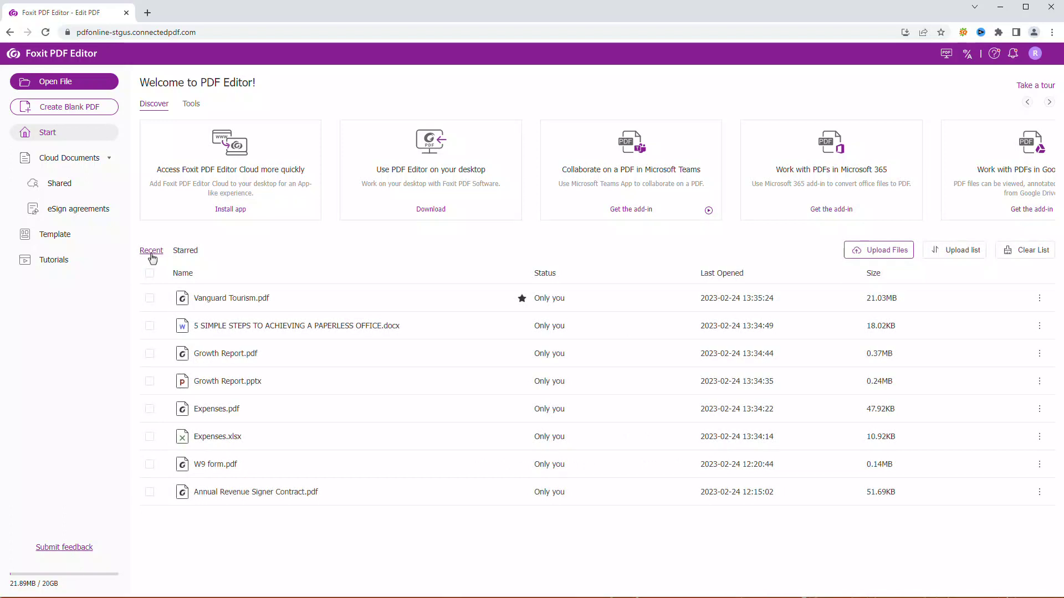
pyautogui.click(1040, 300)
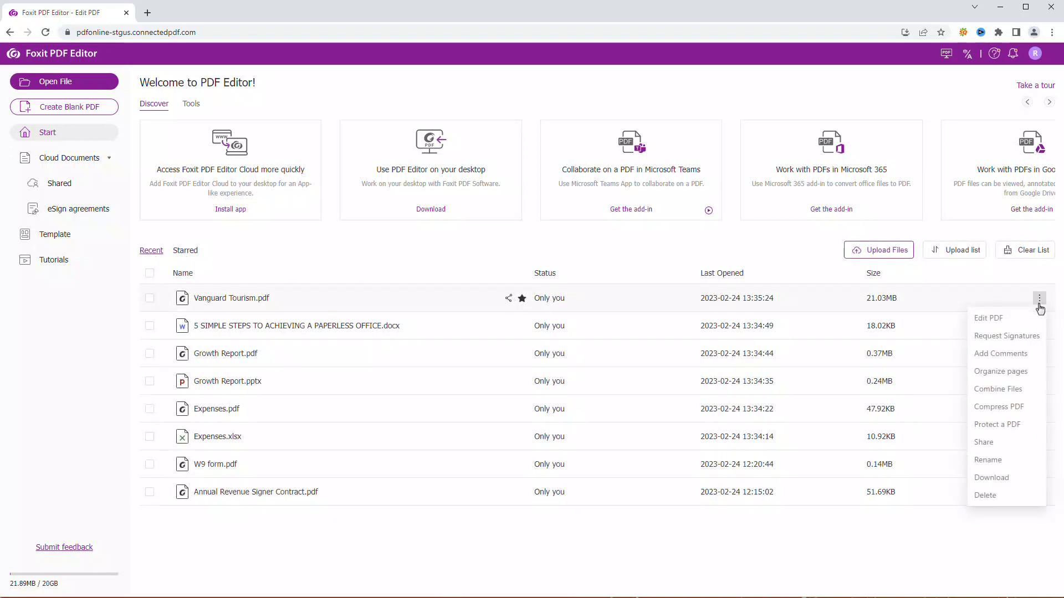
pyautogui.click(989, 320)
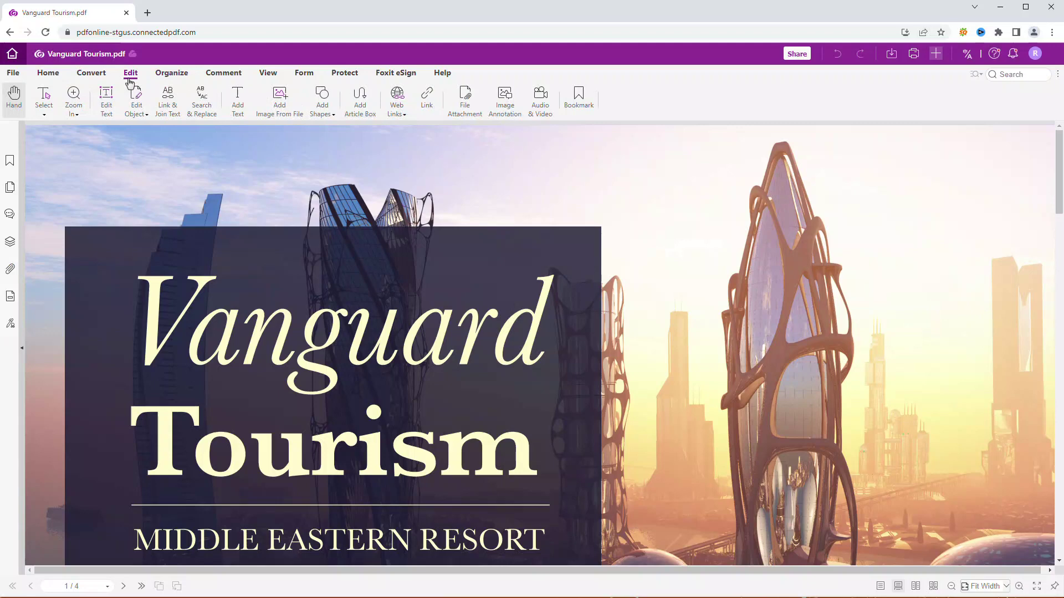
pyautogui.click(12, 54)
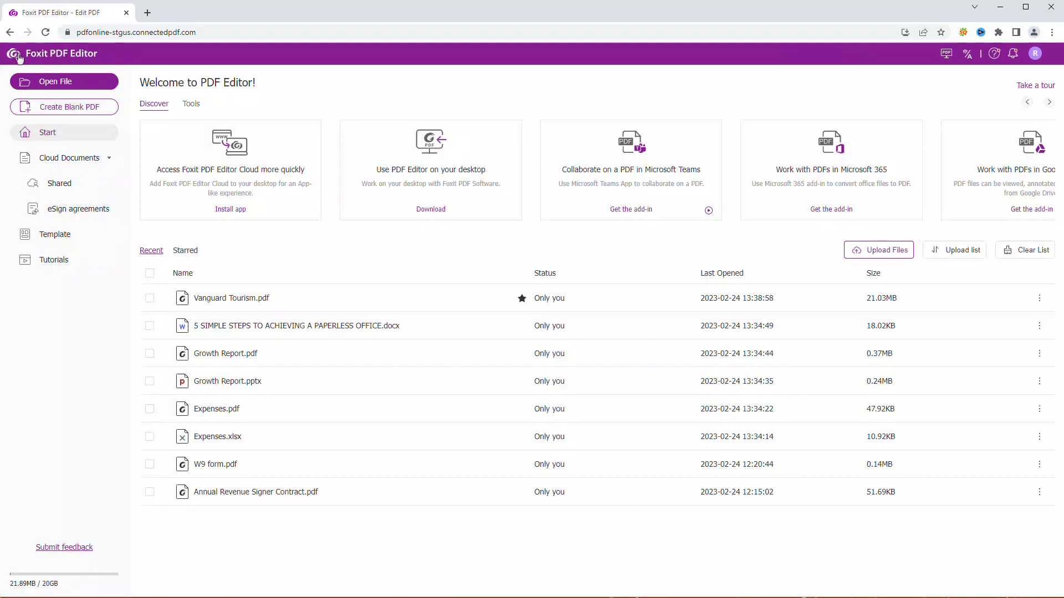
pyautogui.click(55, 82)
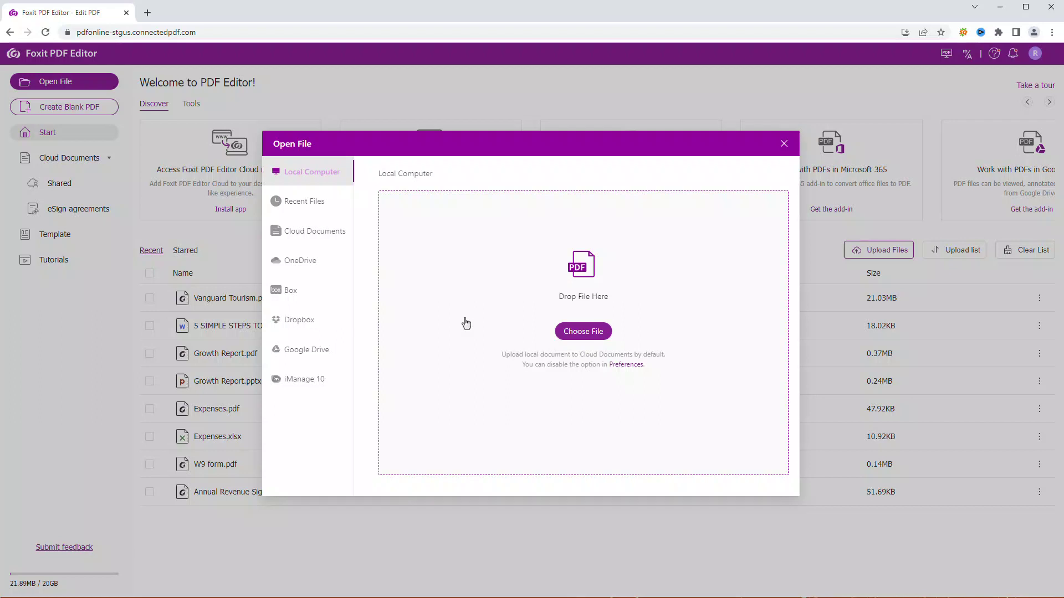
pyautogui.click(627, 365)
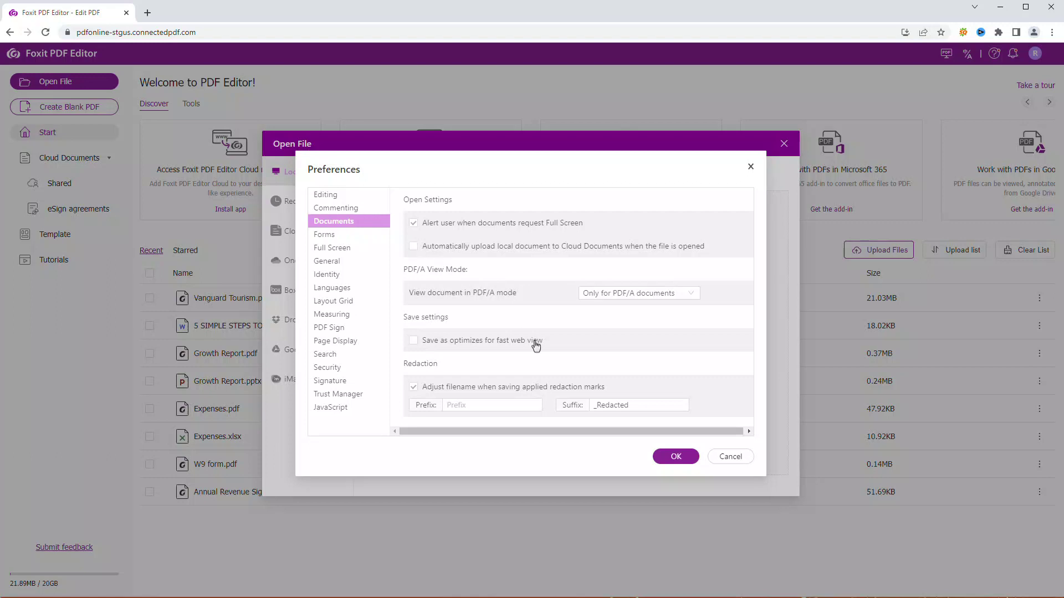
pyautogui.click(663, 459)
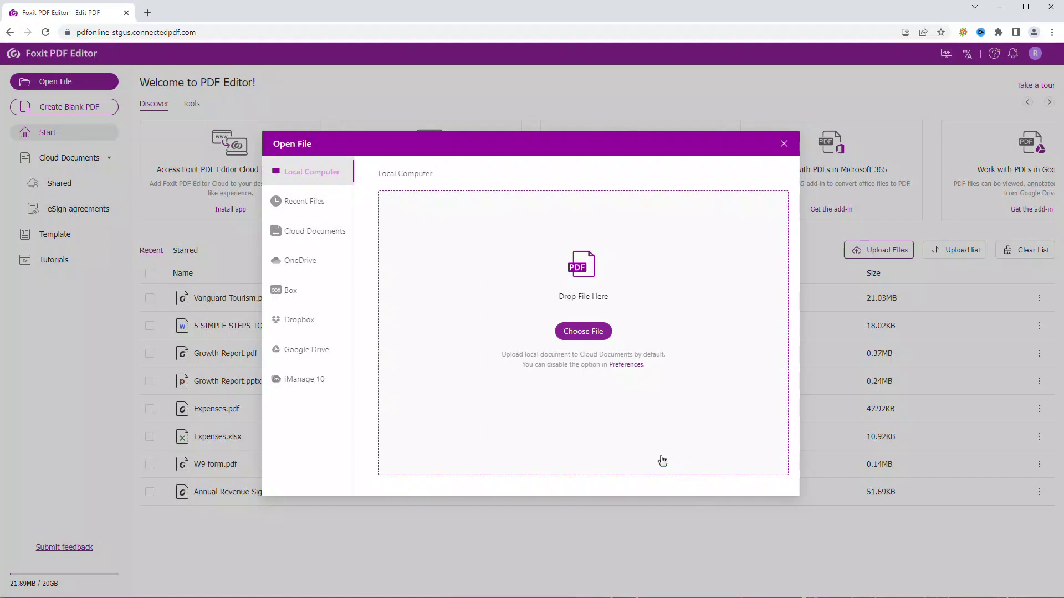
# - Drop the local Colombia PDF in to view it, then return to the start page
pyautogui.moveTo(5, 324); pyautogui.dragTo(486, 356)
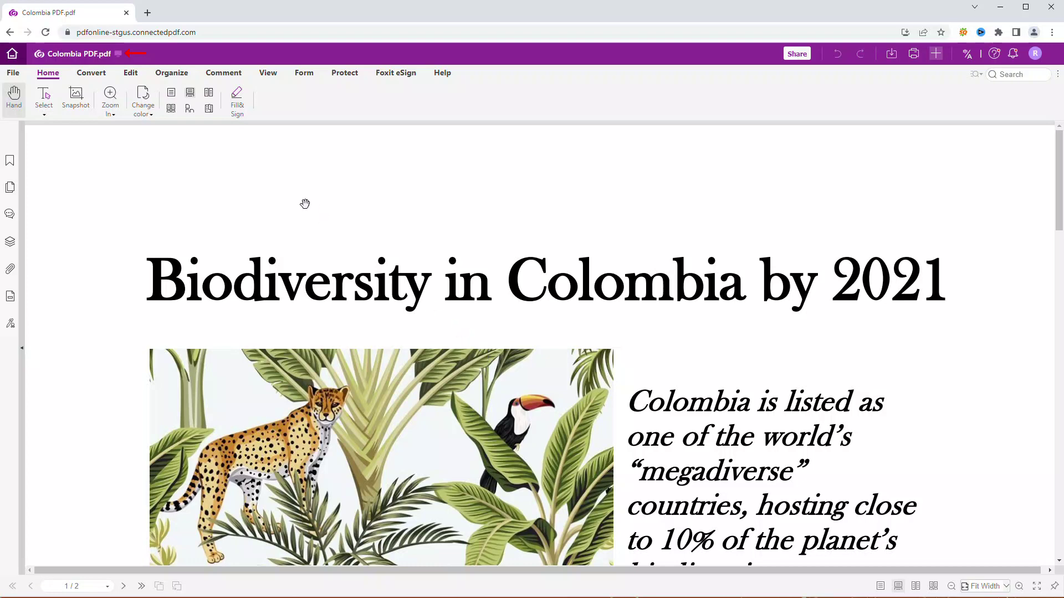
pyautogui.moveTo(123, 60)
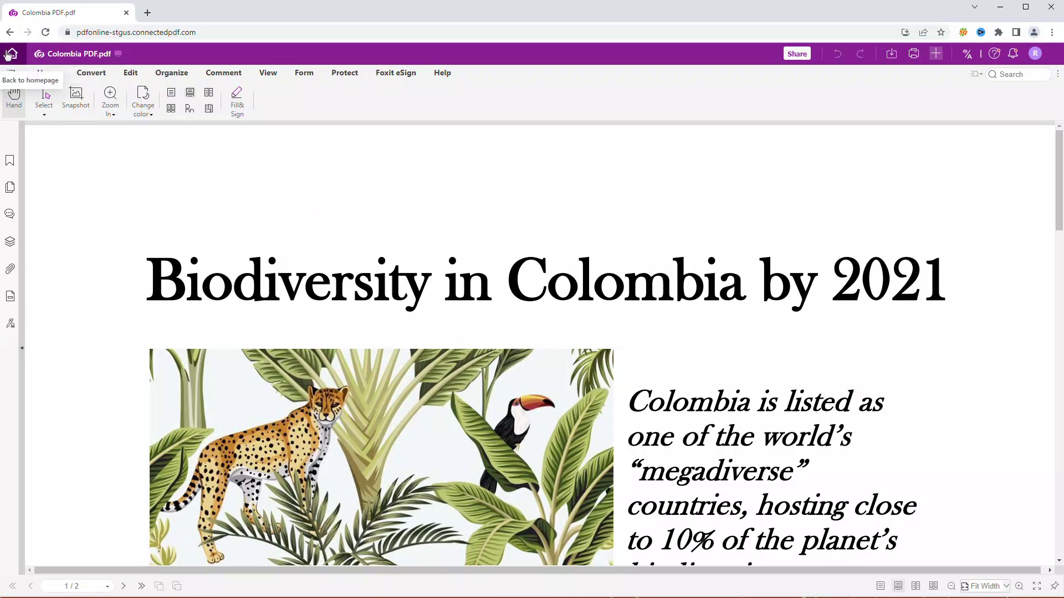
pyautogui.click(10, 54)
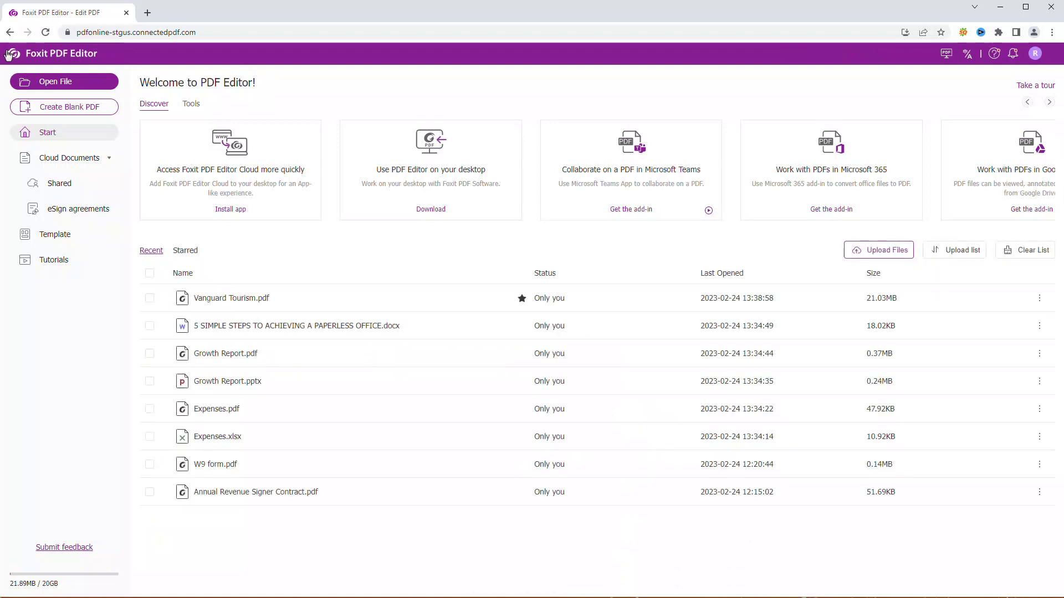
# - Open the local file San Francisco_City by the bay, accepting the default open preferences
pyautogui.click(57, 86)
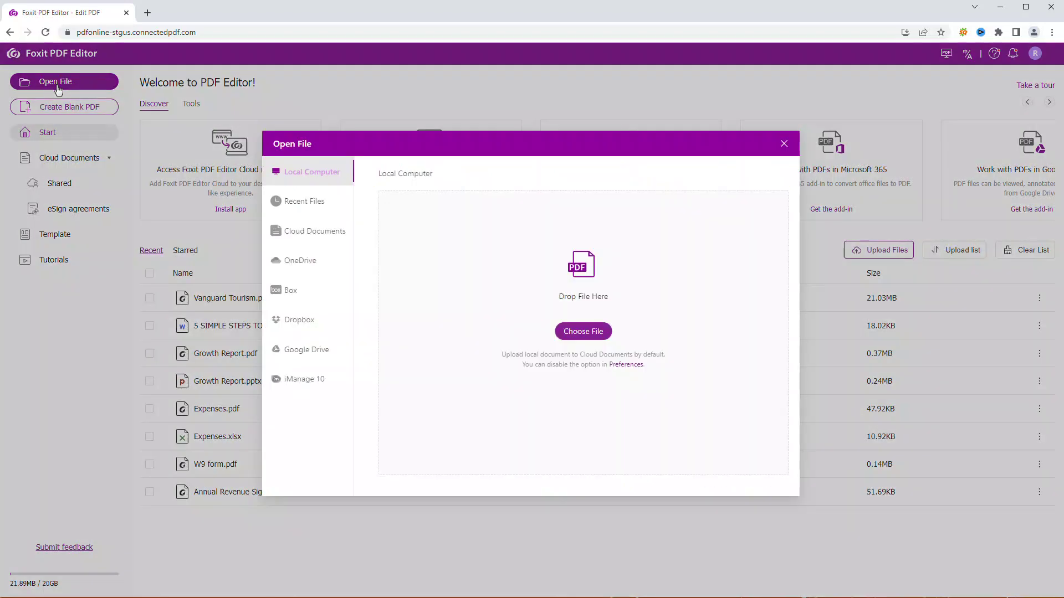
pyautogui.click(626, 365)
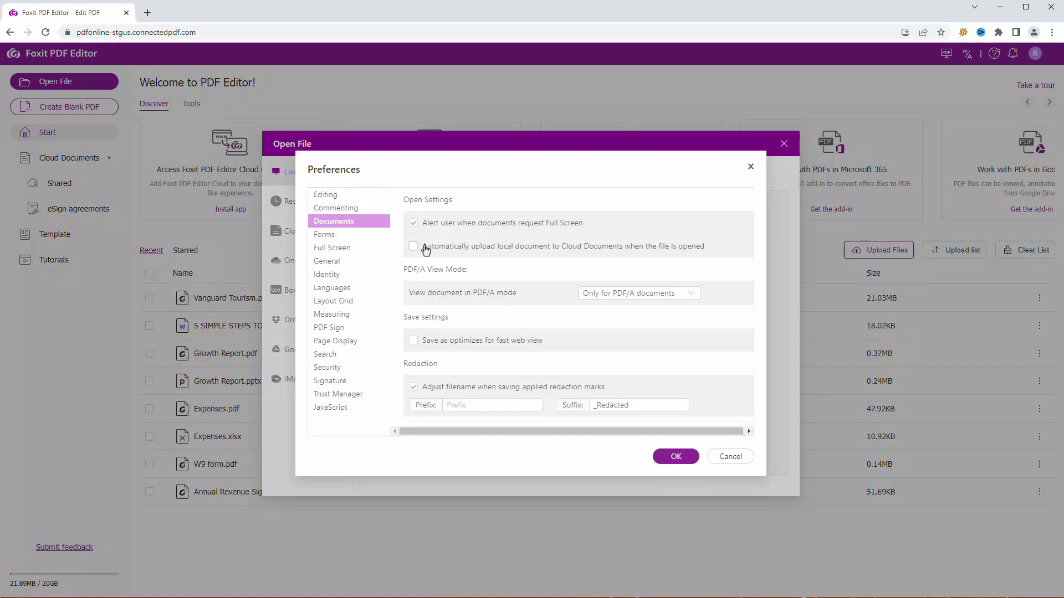
pyautogui.click(677, 457)
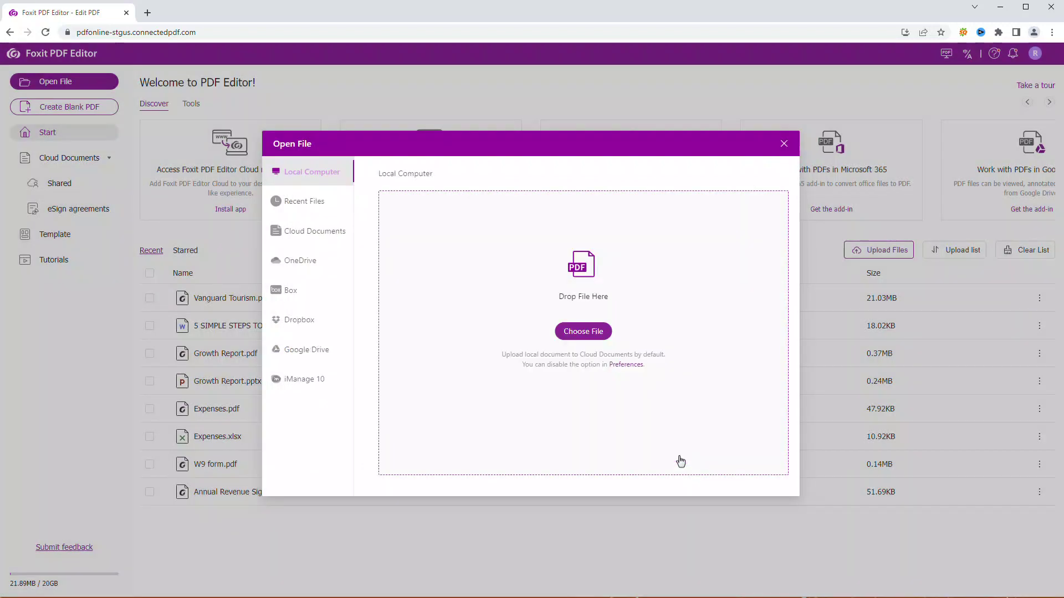
pyautogui.click(567, 331)
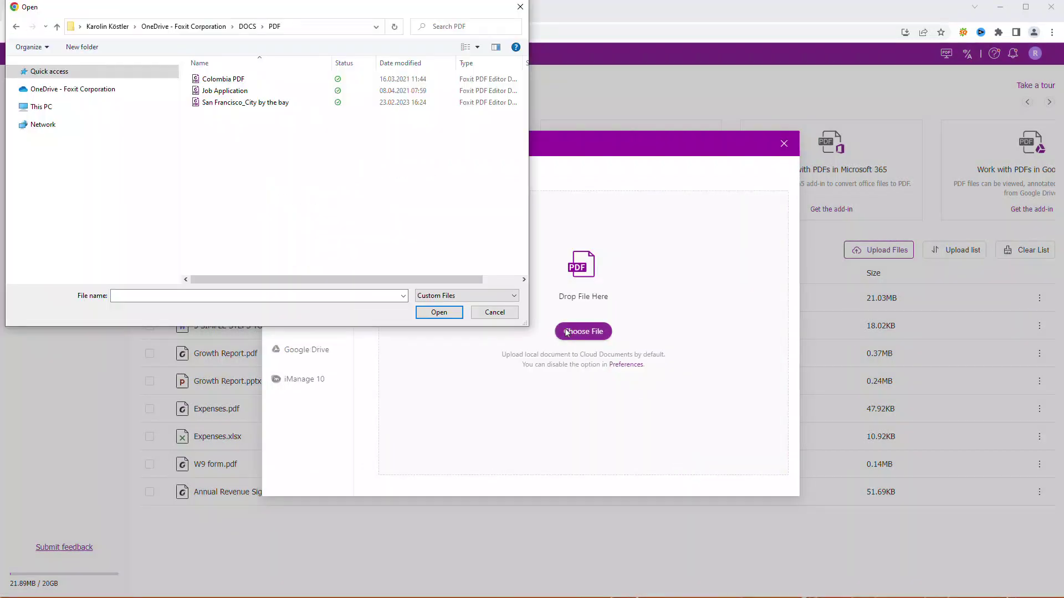
pyautogui.click(261, 103)
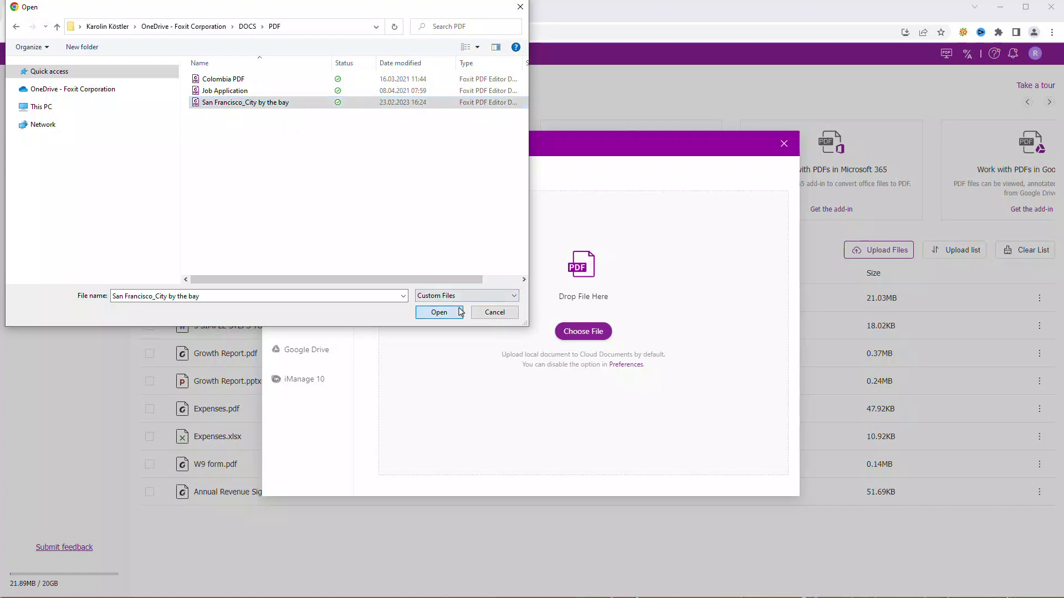
pyautogui.click(439, 312)
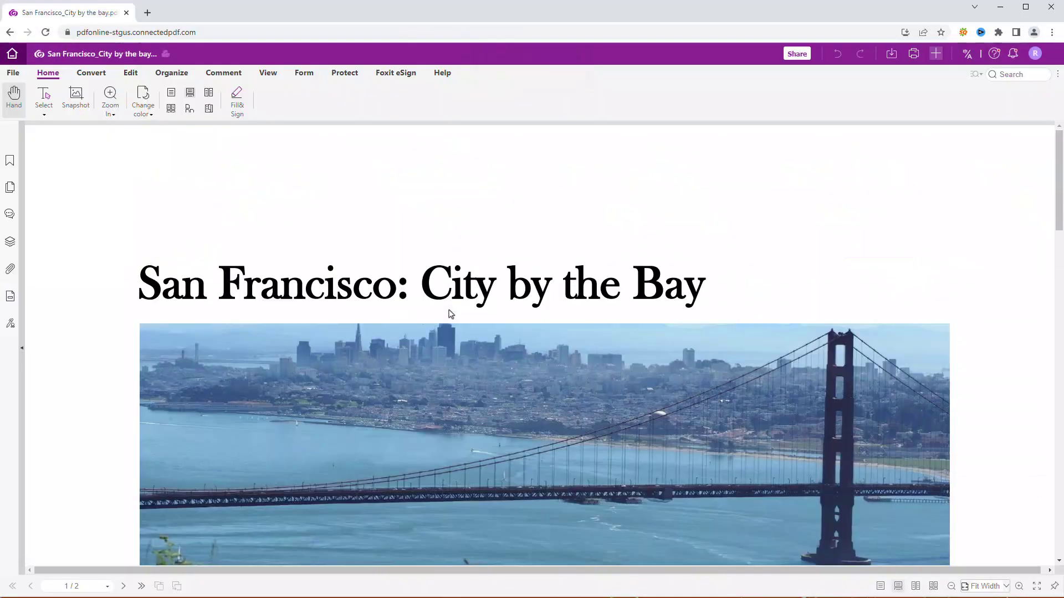
pyautogui.moveTo(167, 58)
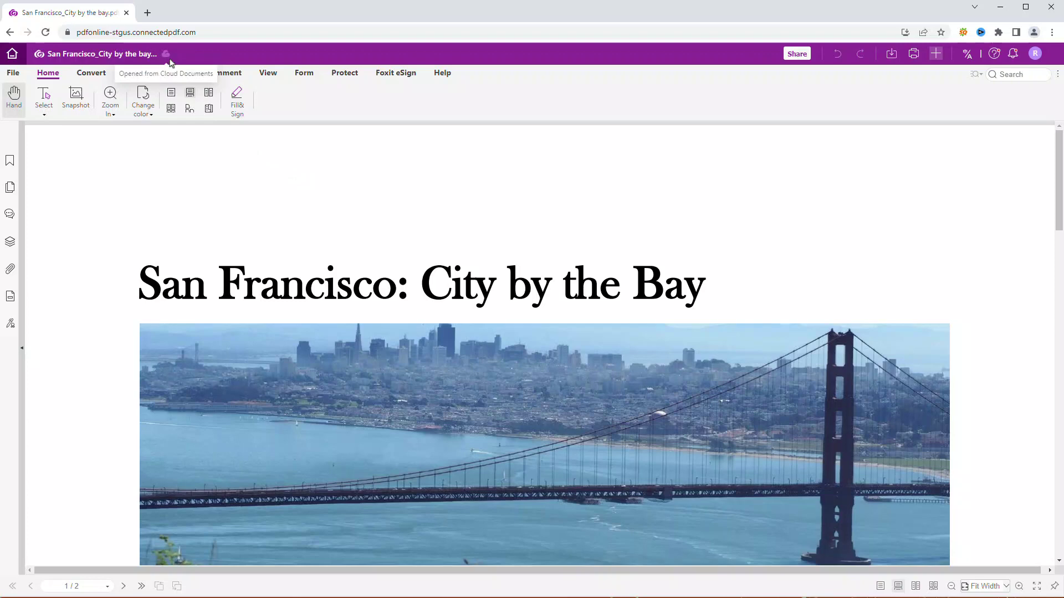
# - Add a DRAFT text watermark to the San Francisco page and view it at 125%
pyautogui.click(170, 74)
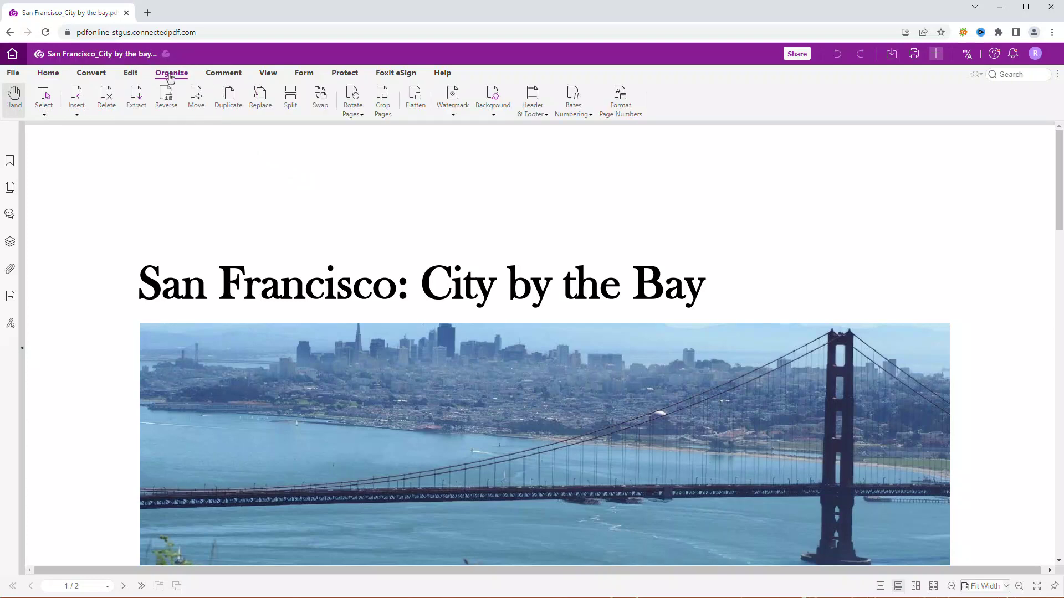
pyautogui.click(452, 99)
pyautogui.click(459, 133)
pyautogui.click(442, 254)
pyautogui.write('D')
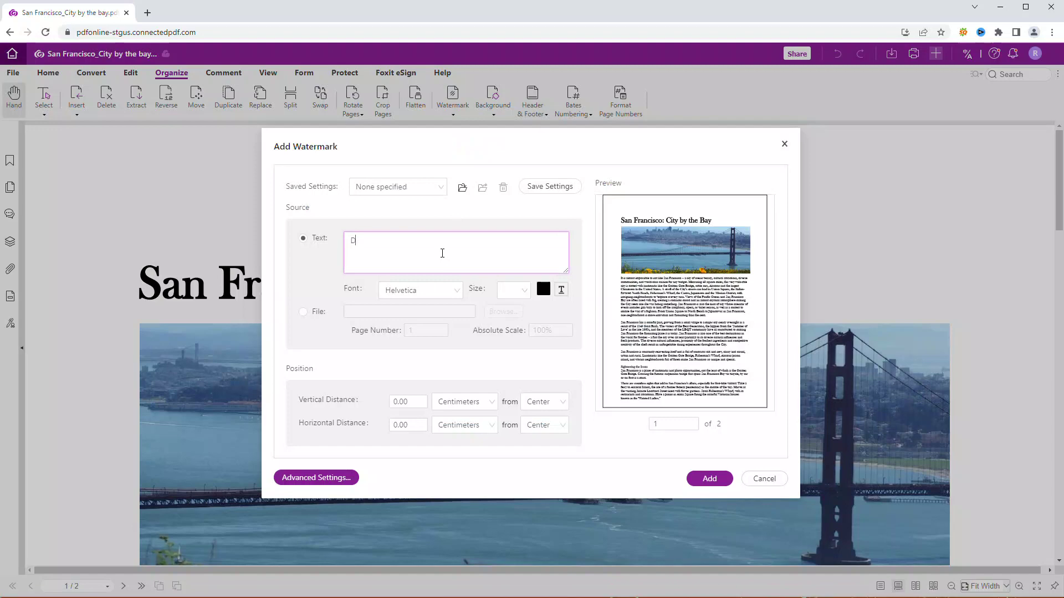
pyautogui.write('RAFT')
pyautogui.click(717, 478)
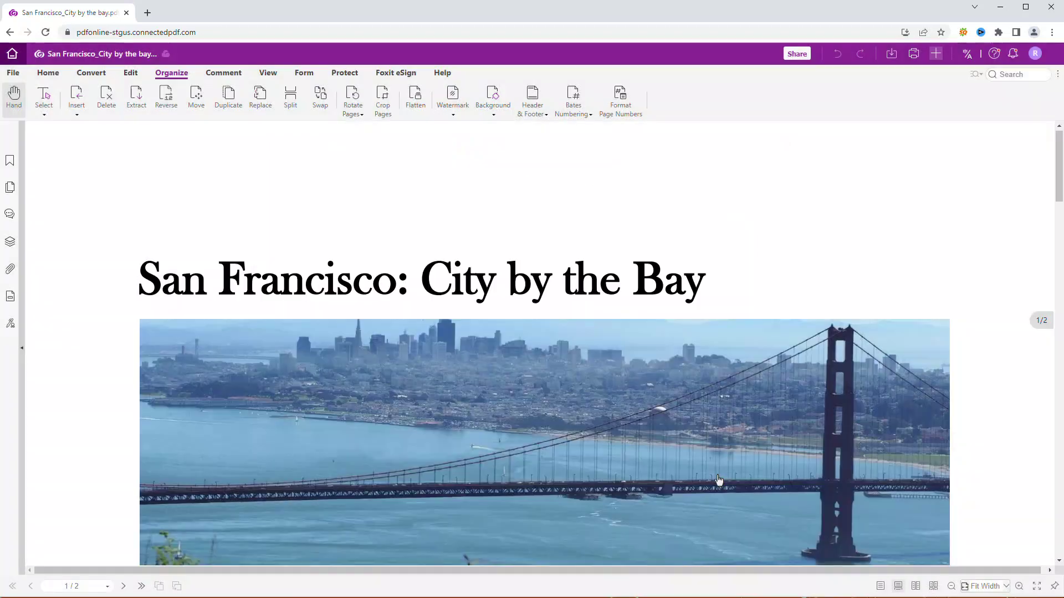
pyautogui.click(951, 585)
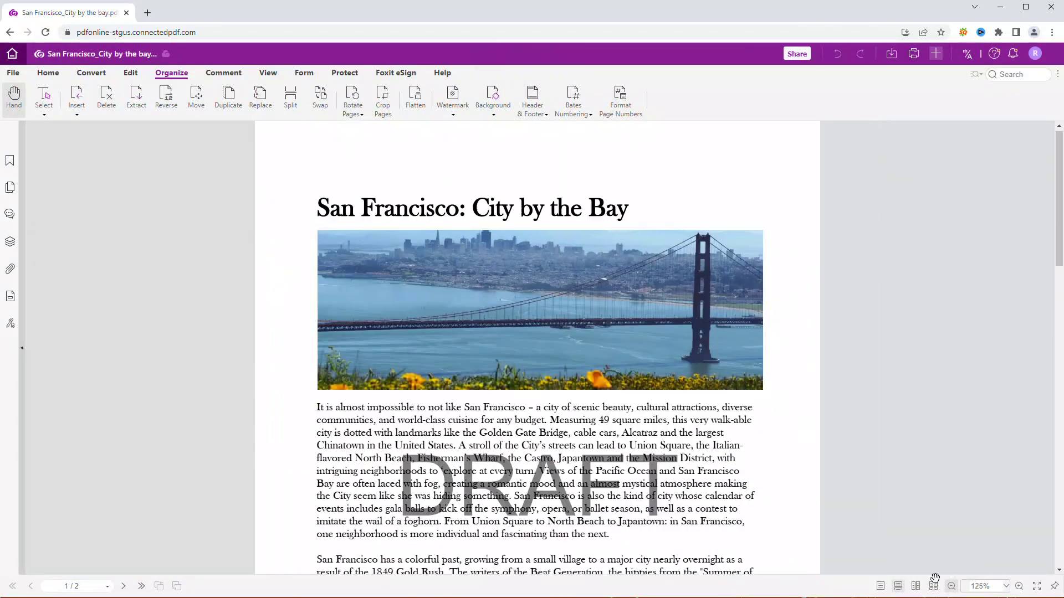
# - Add a callout pointing at the page title reading 'City of Contrasts'
pyautogui.click(223, 72)
pyautogui.click(267, 100)
pyautogui.moveTo(542, 218); pyautogui.dragTo(587, 161)
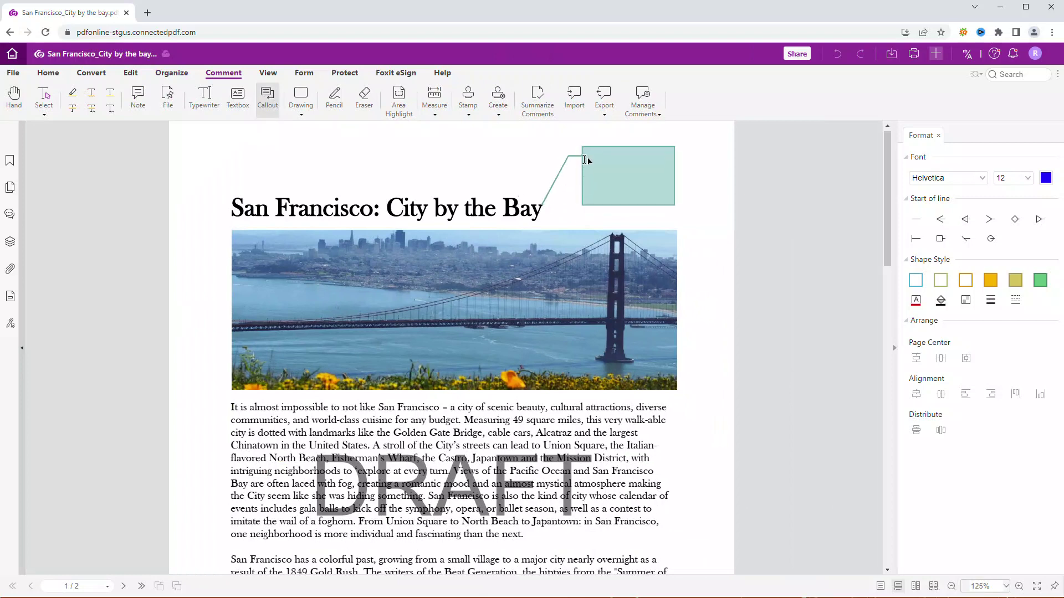
pyautogui.write('City of Contrasts')
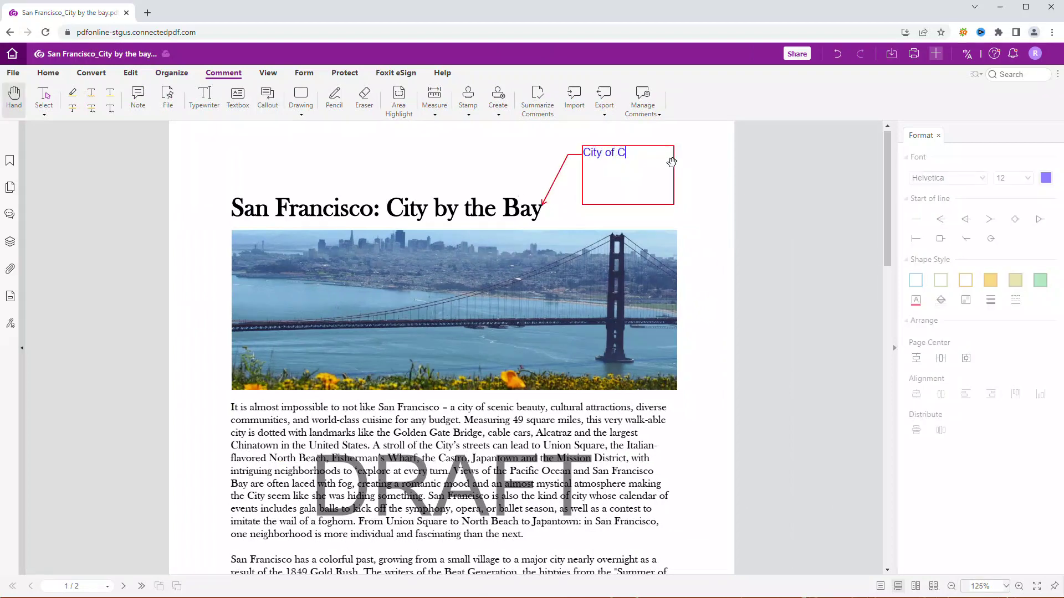
pyautogui.click(682, 165)
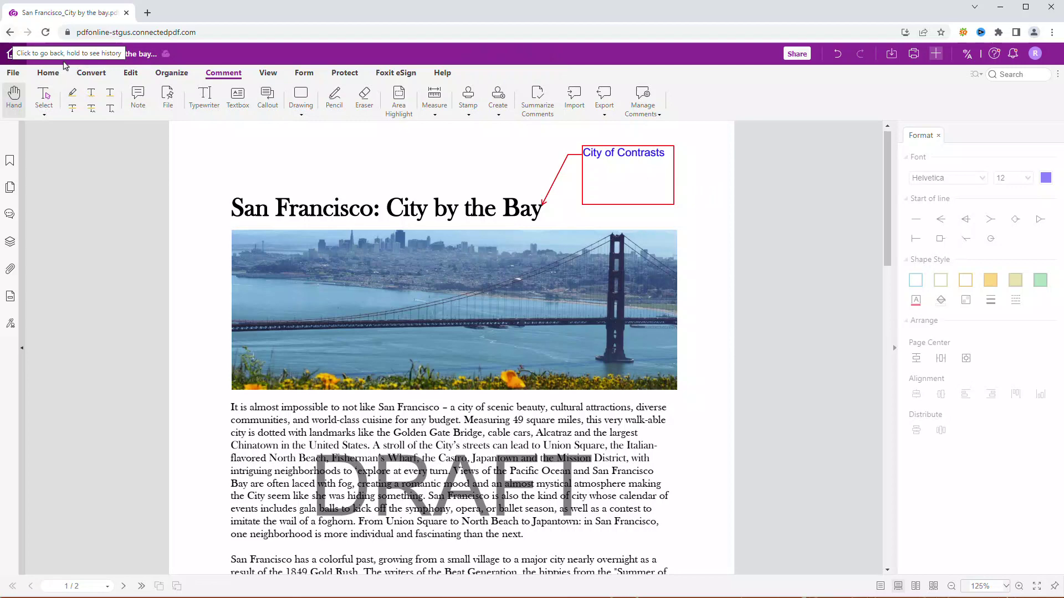
# - Reopen San Francisco_City by the bay.pdf from Recent to check its edits, then list Cloud Documents
pyautogui.click(11, 54)
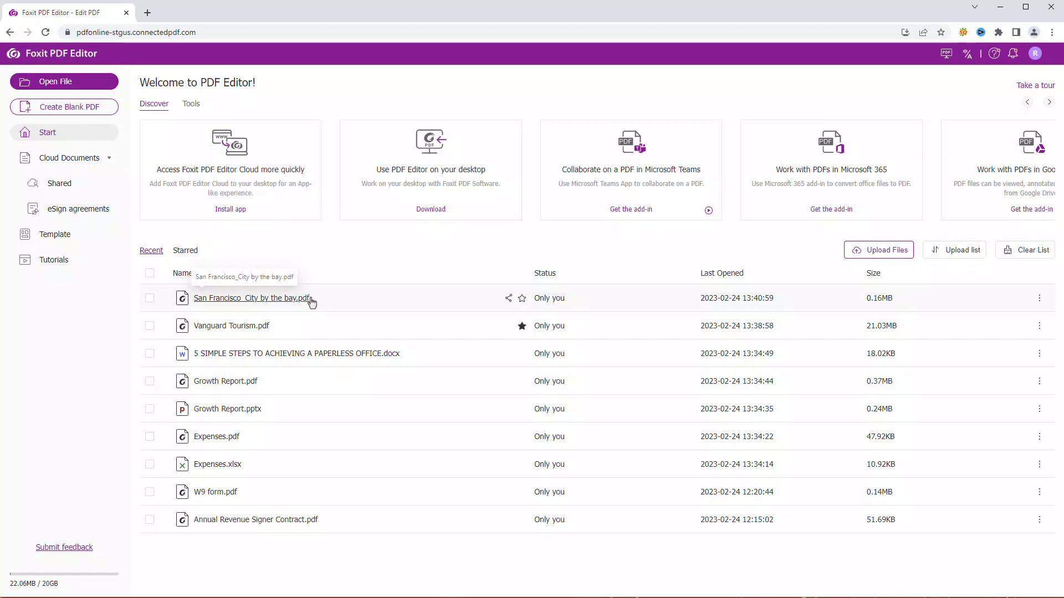
pyautogui.click(293, 299)
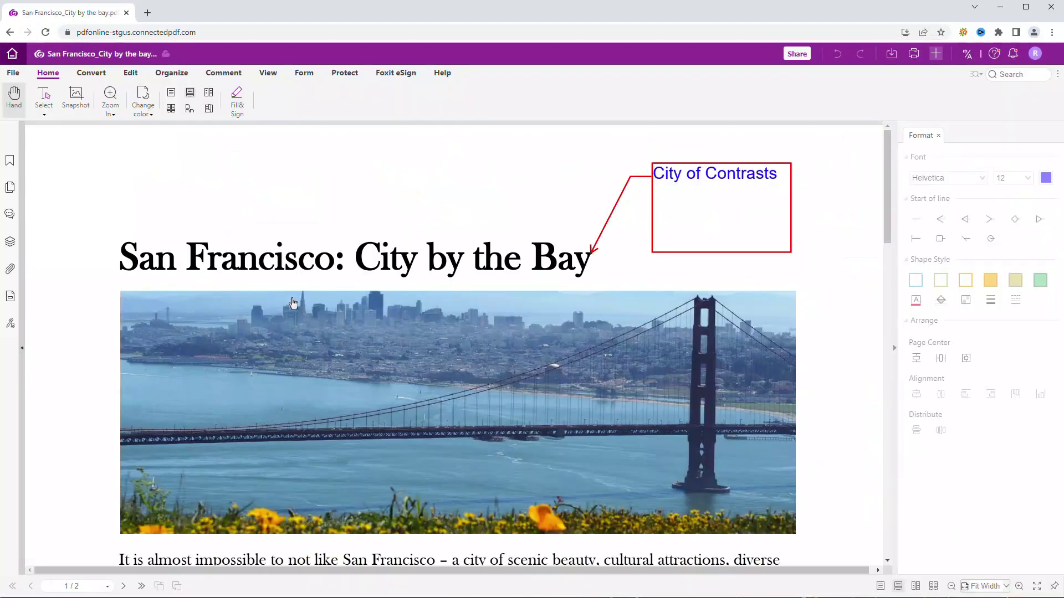
pyautogui.scroll(-5, 293, 302)
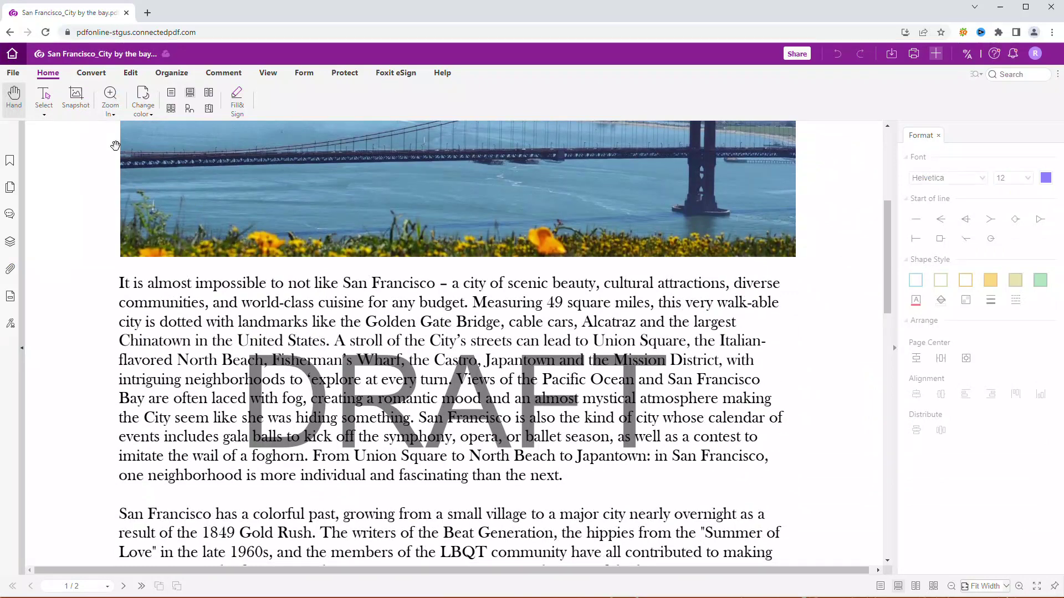
pyautogui.click(12, 53)
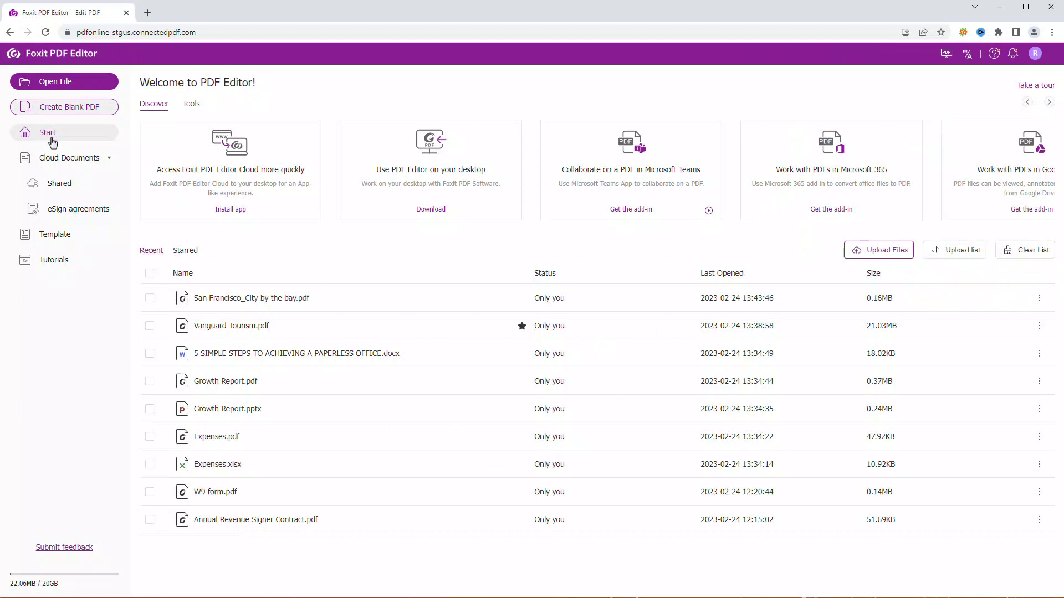
pyautogui.click(63, 159)
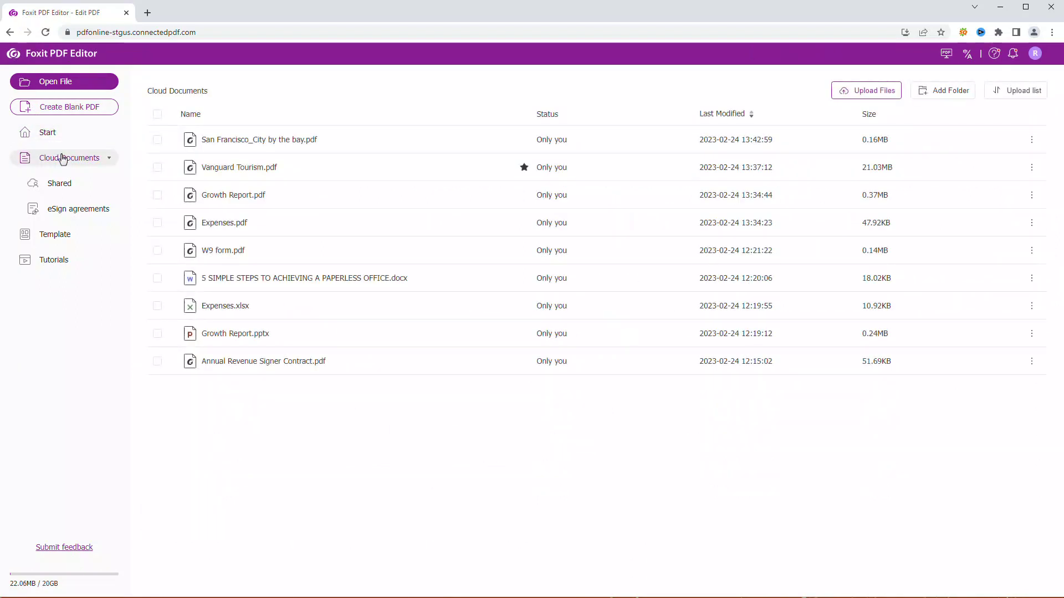
# - Upload Colombia PDF to Cloud Documents
pyautogui.click(842, 98)
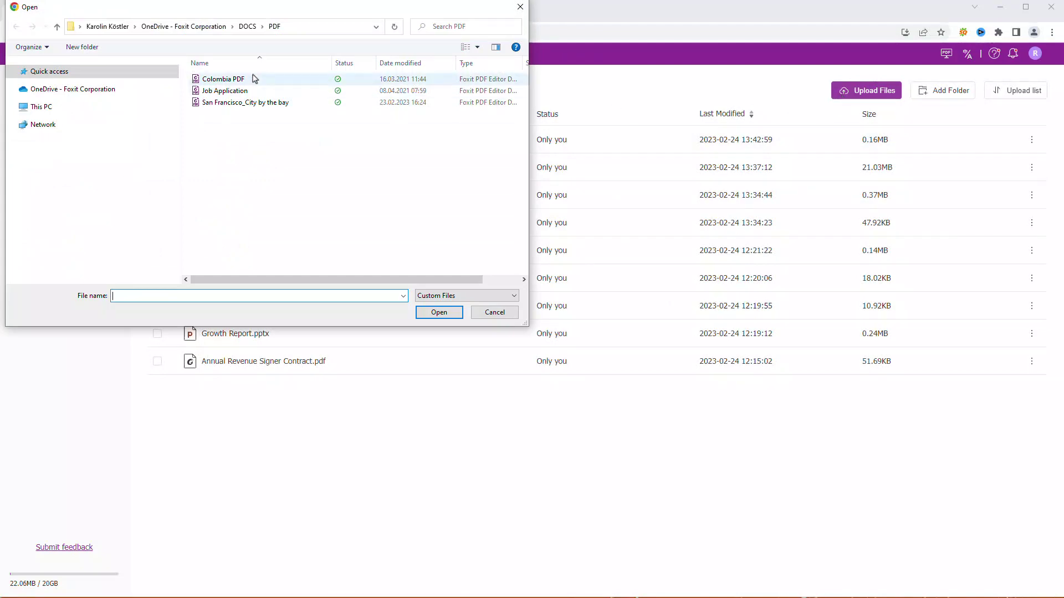
pyautogui.click(254, 78)
pyautogui.click(440, 311)
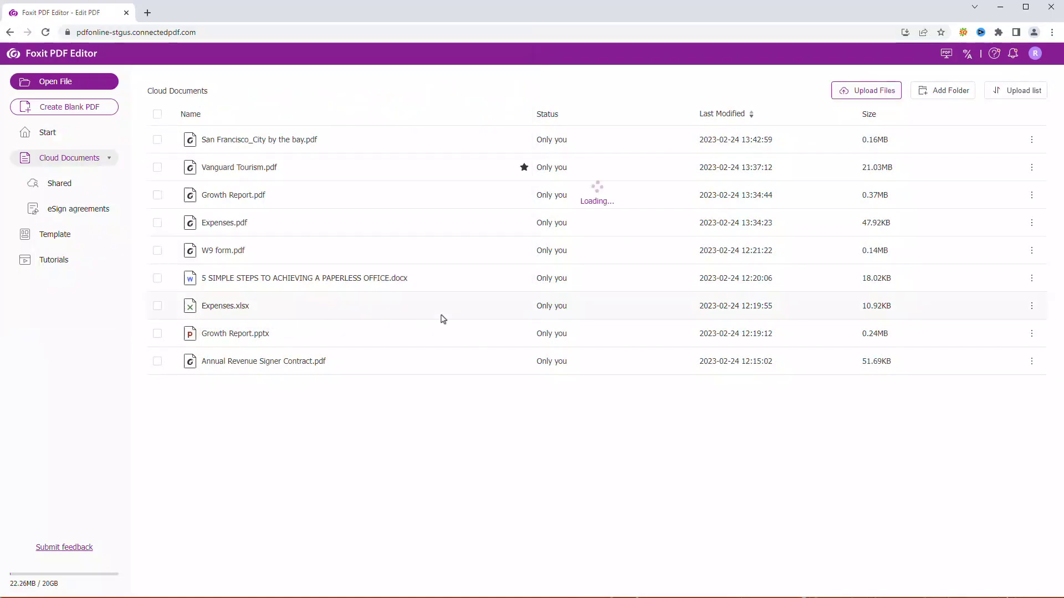
# - Create a folder named Travel and select Colombia PDF.pdf for a batch move
pyautogui.click(927, 90)
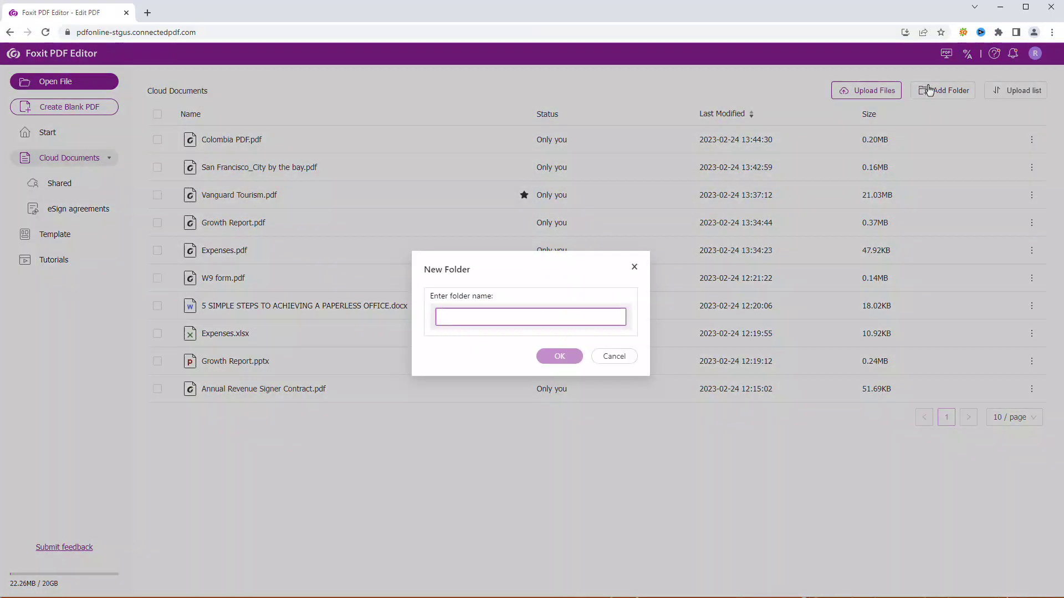
pyautogui.write('Travel')
pyautogui.click(560, 359)
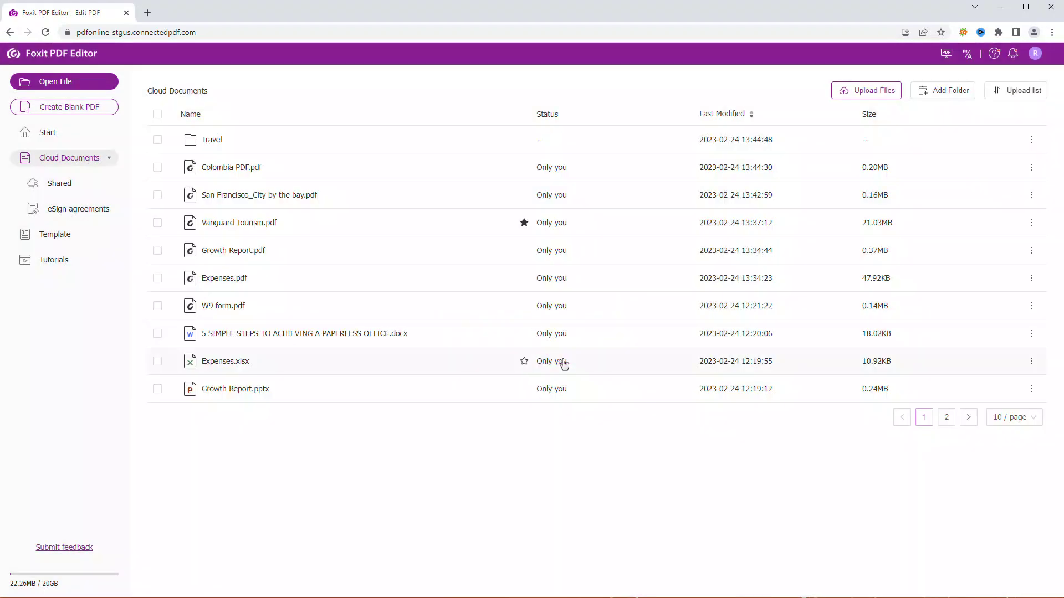
pyautogui.click(158, 169)
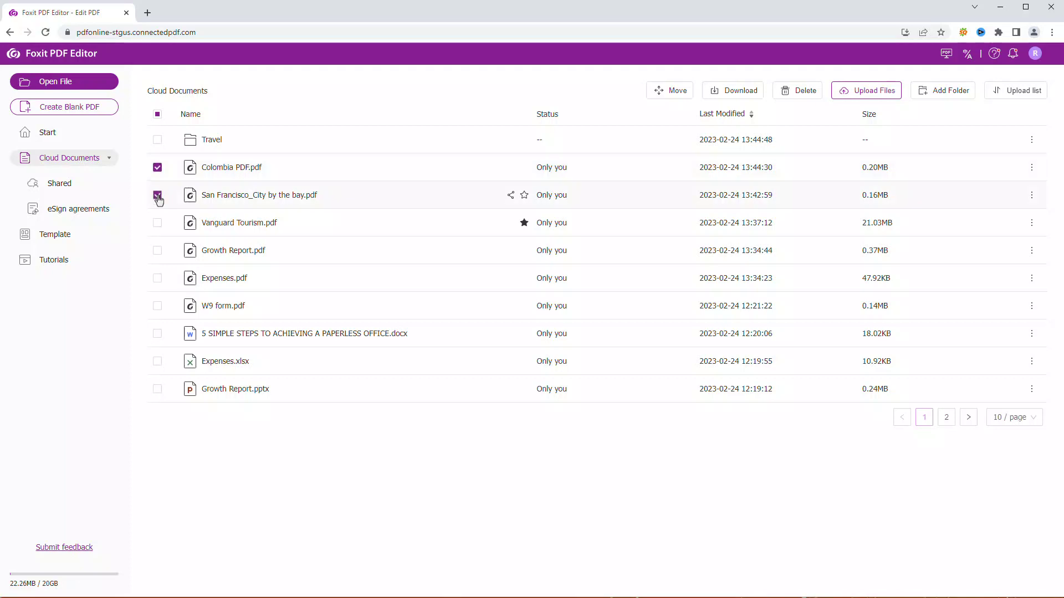
# - Move the selected Colombia and San Francisco PDFs into Travel, then open the Travel folder
pyautogui.click(678, 94)
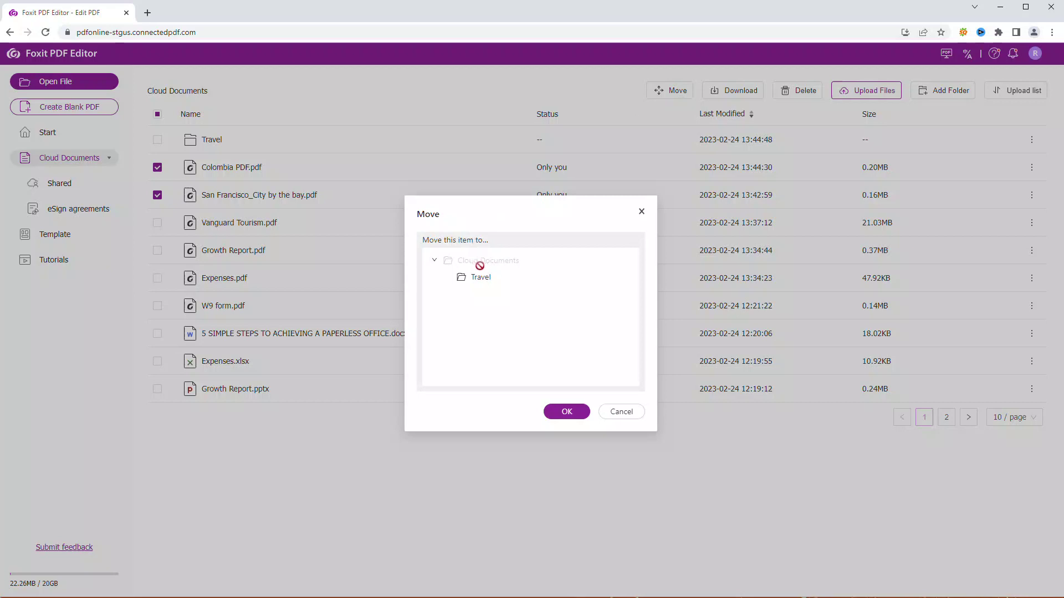
pyautogui.click(484, 282)
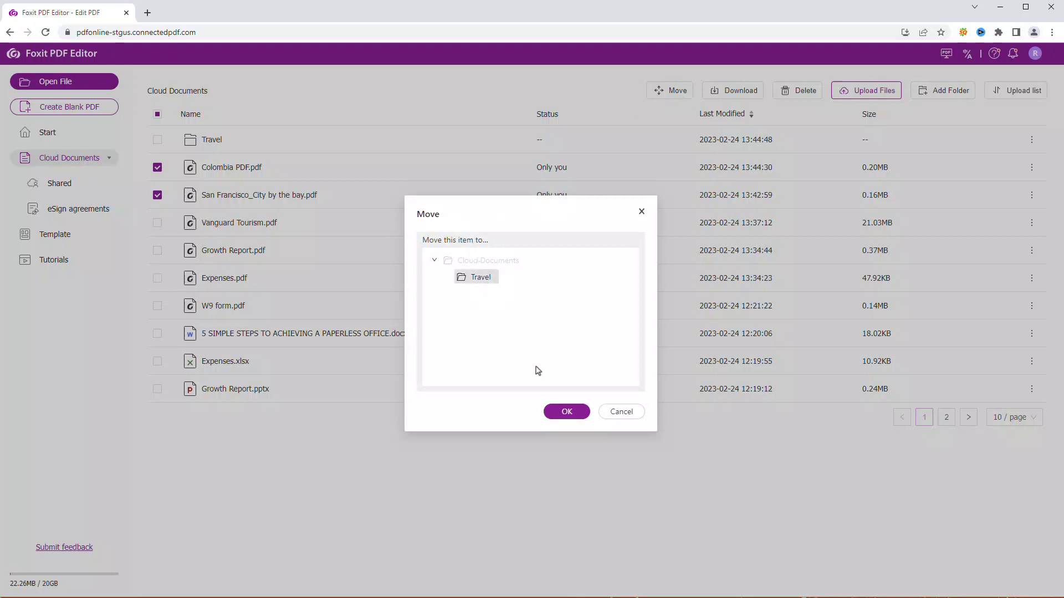
pyautogui.click(567, 412)
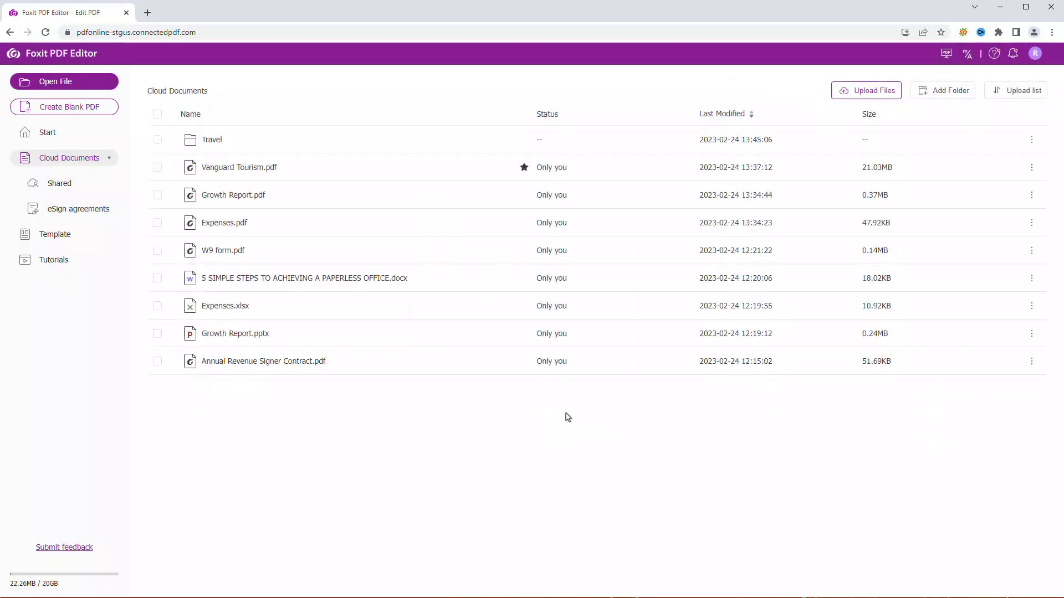
pyautogui.click(213, 140)
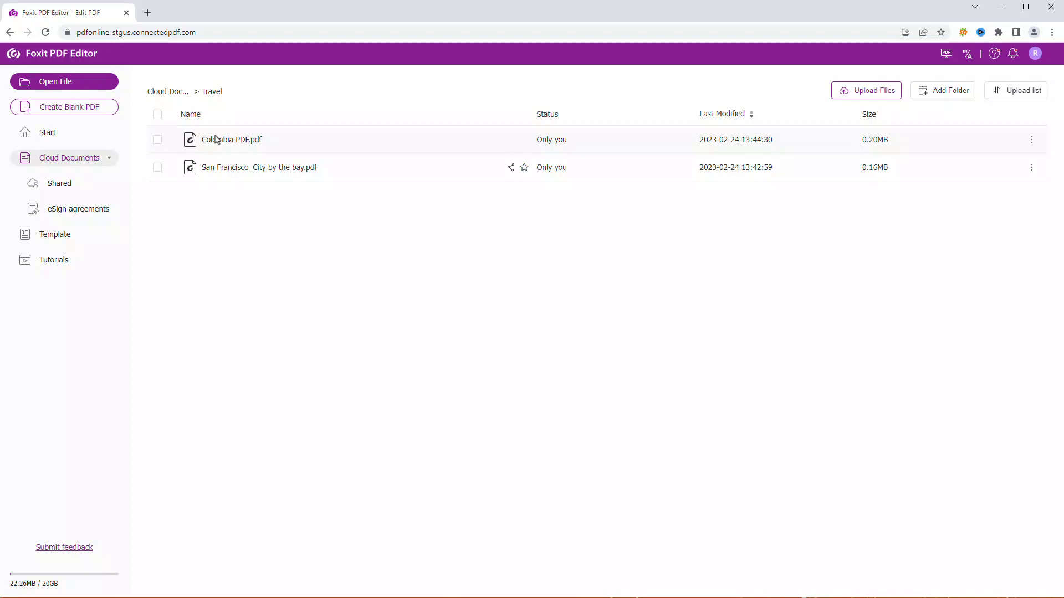
# - Create a subfolder named USA inside the Travel folder
pyautogui.click(942, 90)
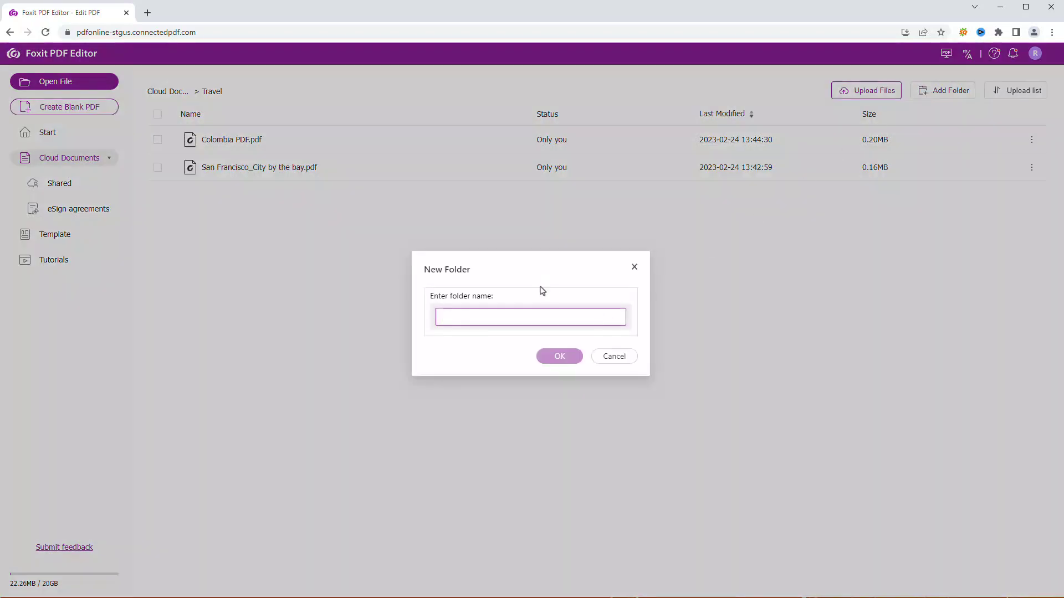
pyautogui.write('USA')
pyautogui.click(557, 356)
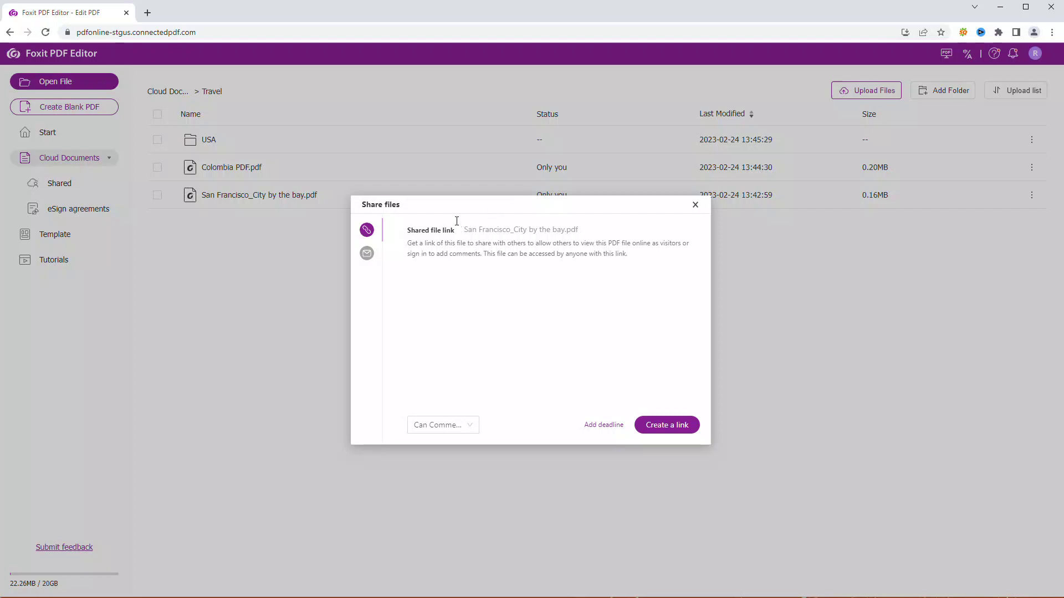
# - Set up a Can Comment link share expiring February 28 at 09:46
pyautogui.click(368, 254)
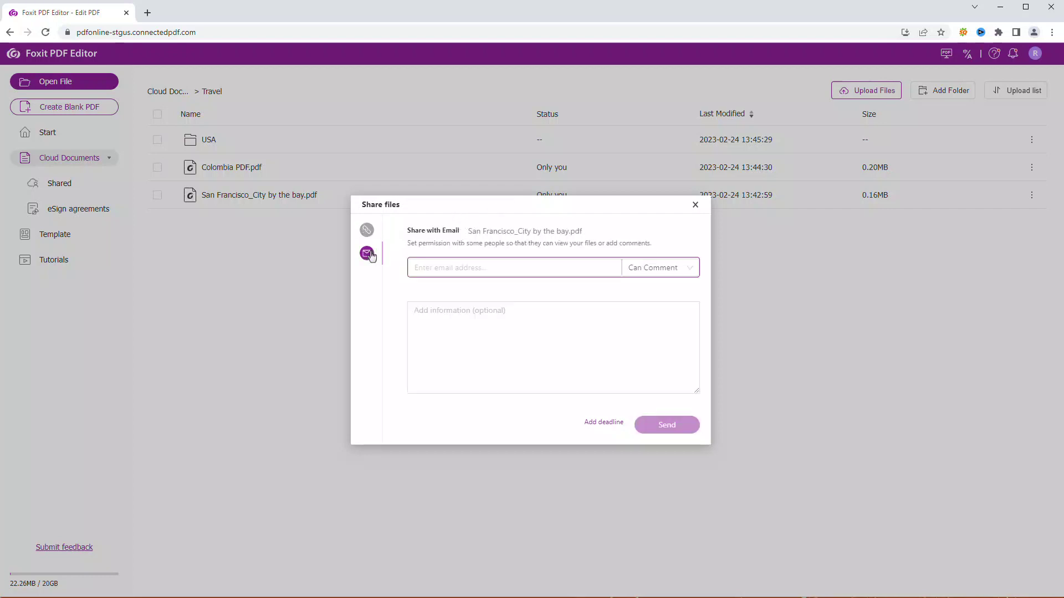
pyautogui.click(365, 232)
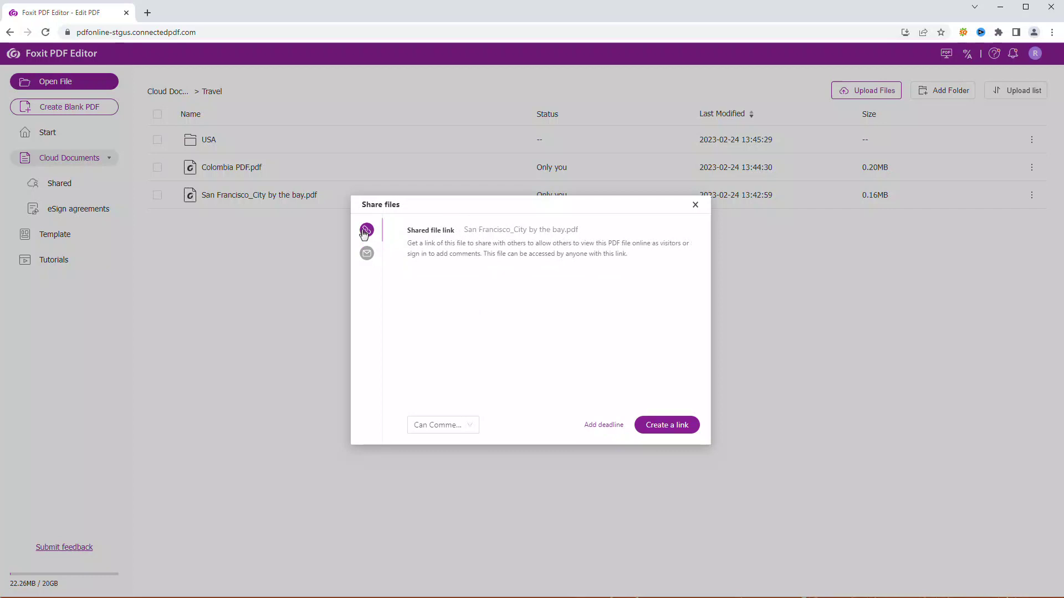
pyautogui.click(467, 427)
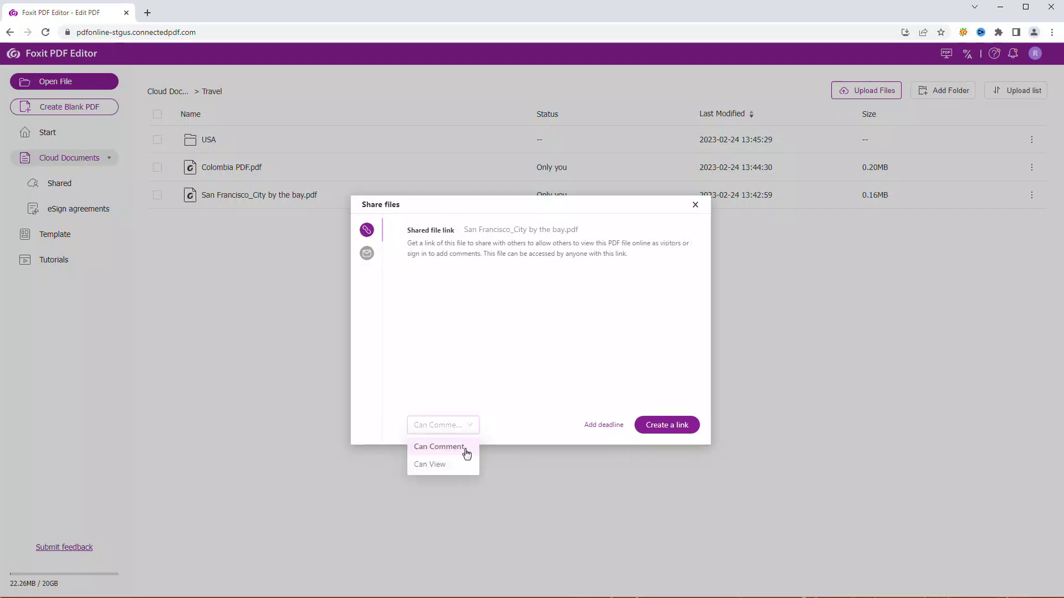
pyautogui.click(466, 448)
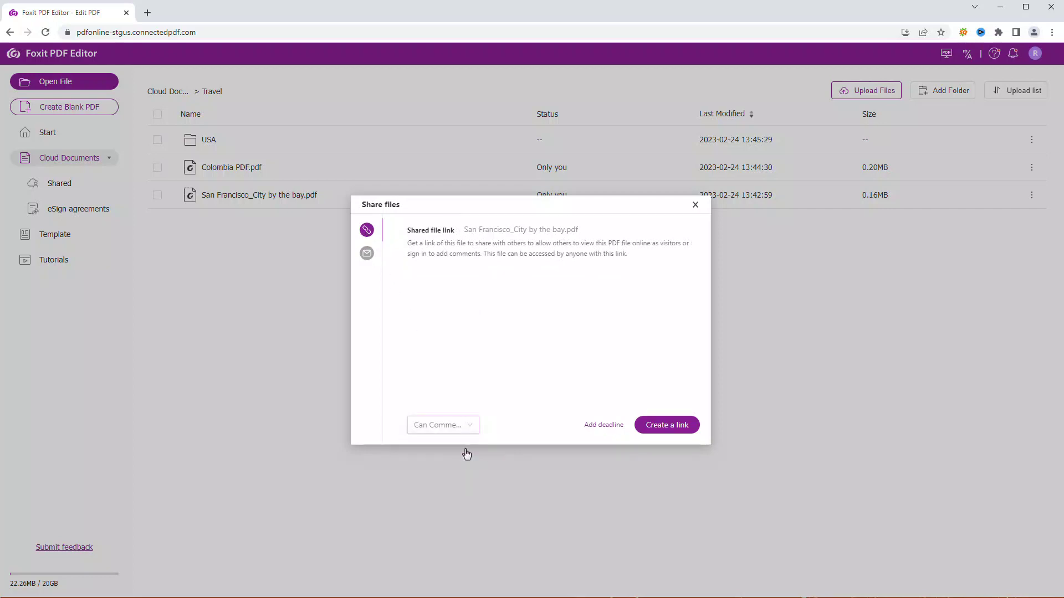
pyautogui.click(592, 425)
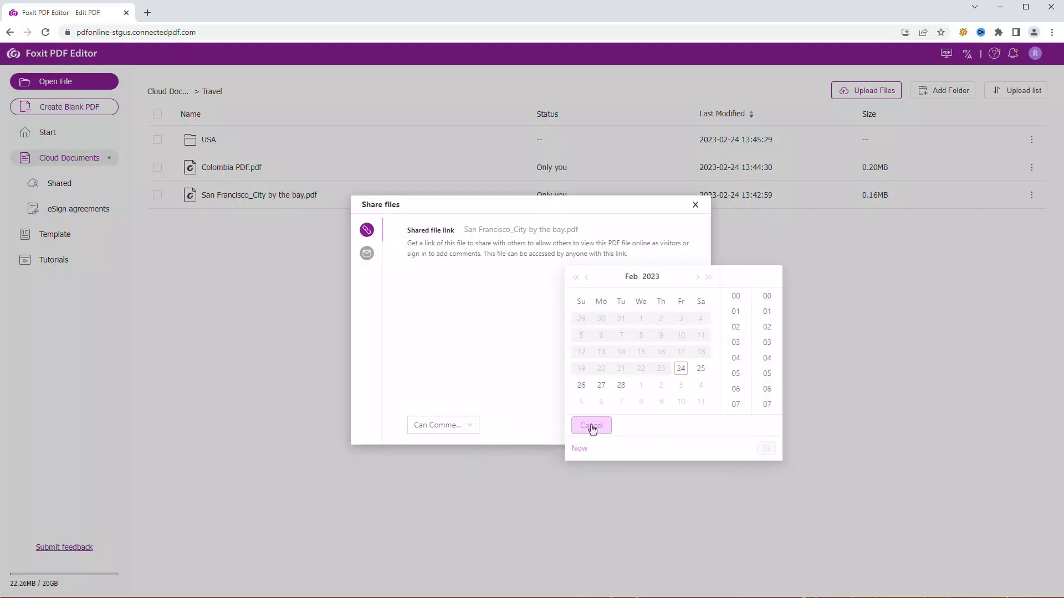
pyautogui.click(621, 385)
pyautogui.scroll(3, 734, 375)
pyautogui.click(734, 375)
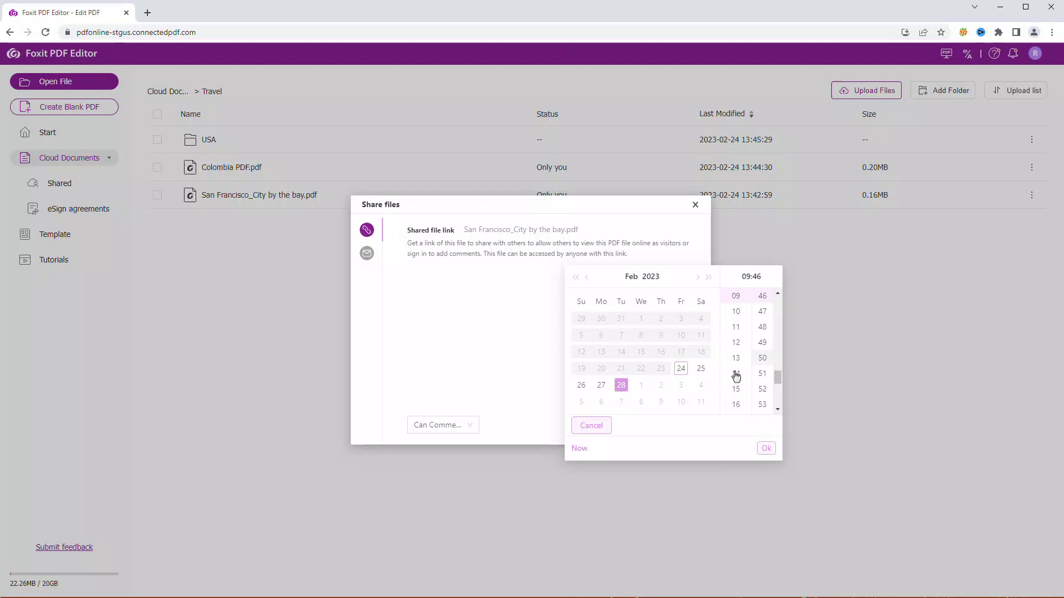
pyautogui.click(766, 448)
# - Create and copy the share link, then start collaboration on the San Francisco PDF
pyautogui.click(660, 431)
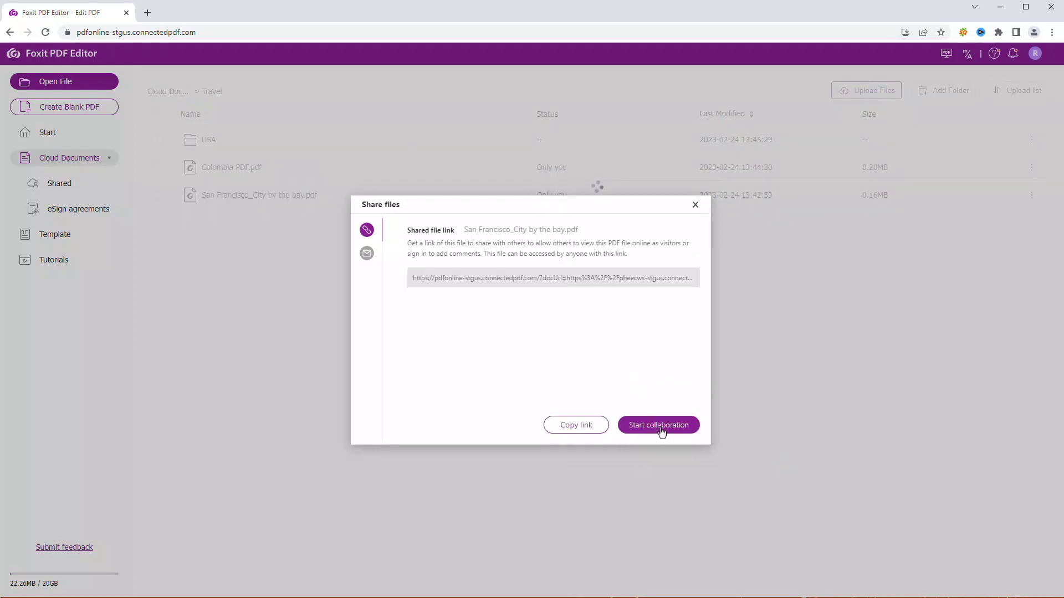
pyautogui.click(555, 429)
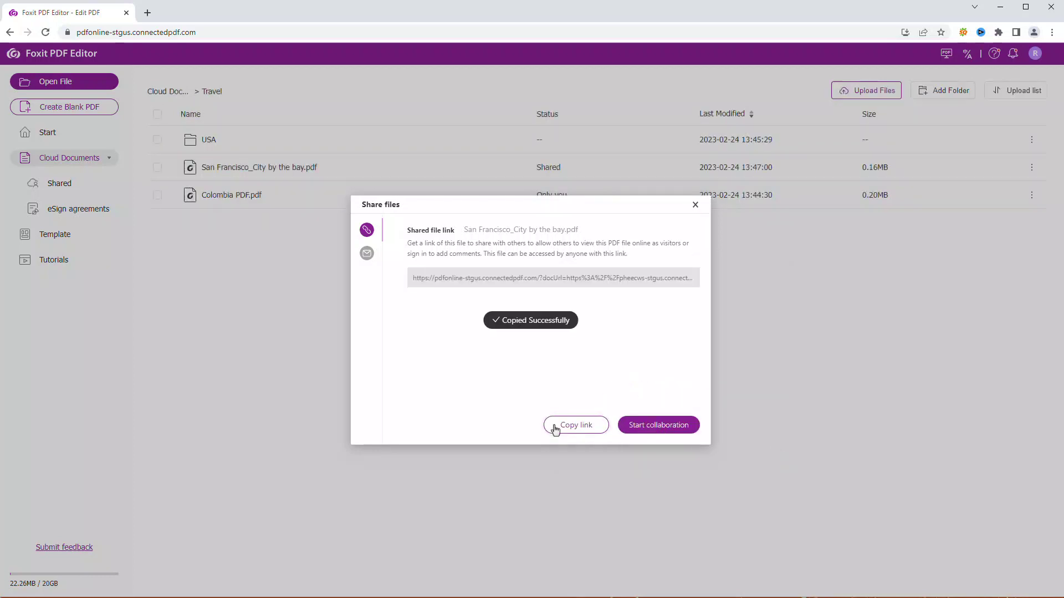
pyautogui.click(646, 431)
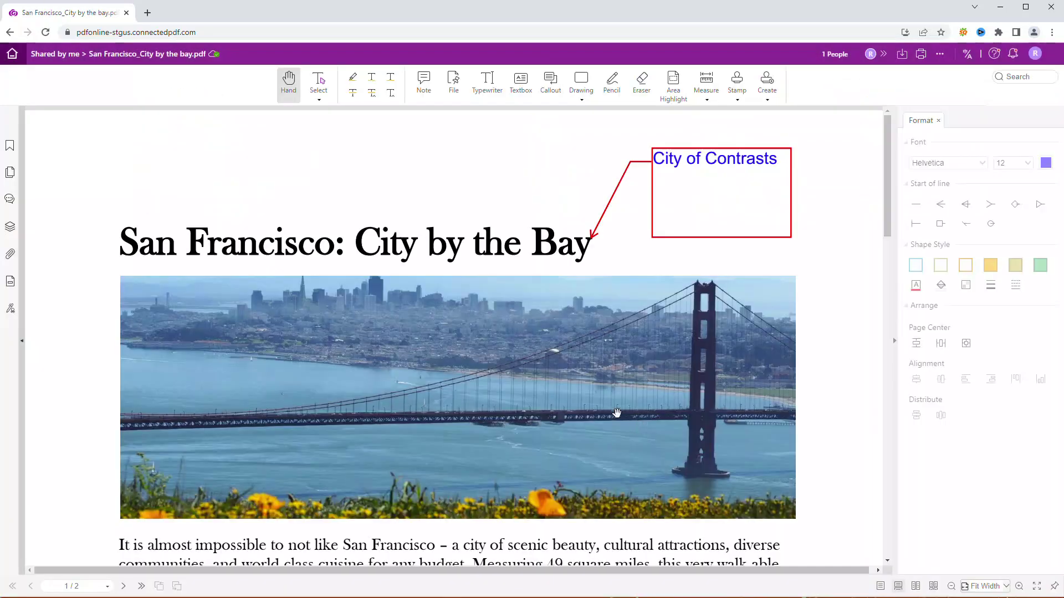
# - Go back through Cloud Documents to the Travel folder to see the San Francisco PDF marked Shared
pyautogui.click(12, 54)
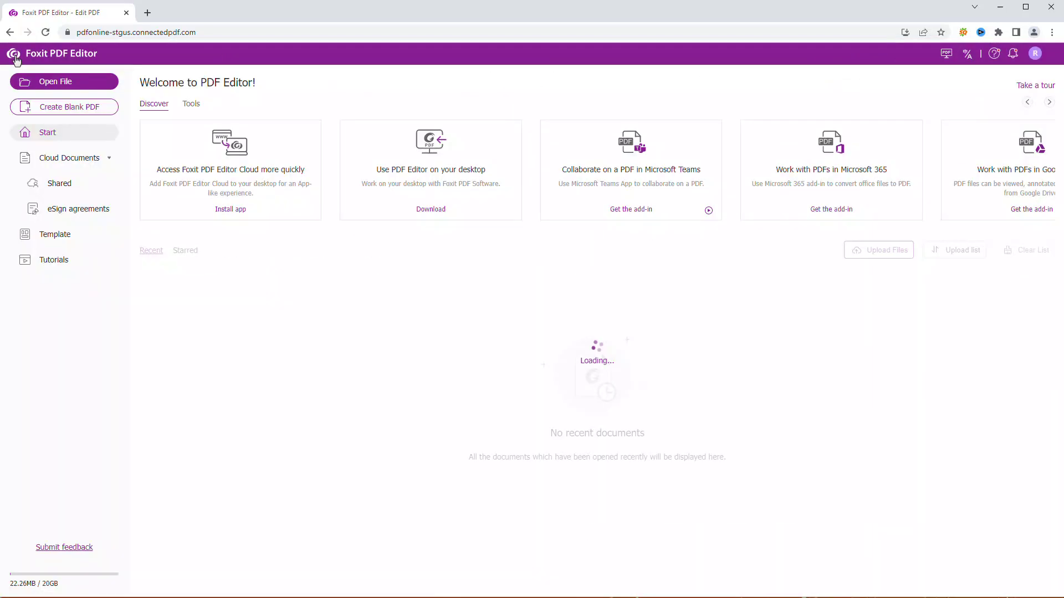
pyautogui.click(78, 164)
pyautogui.click(209, 145)
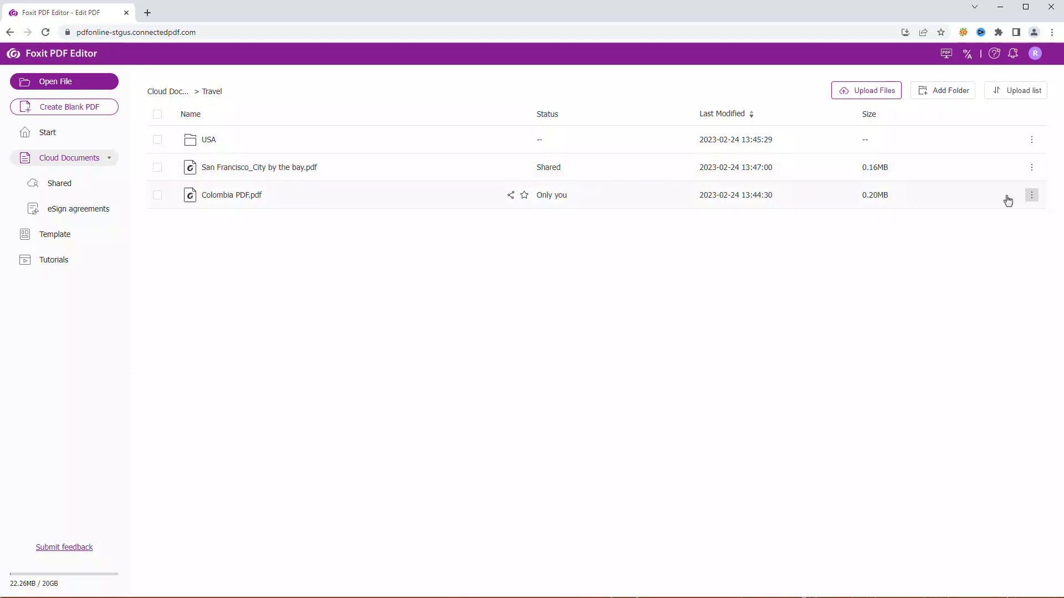
# - View Colombia PDF's sharing options from its row menu, then close them without sharing
pyautogui.click(1031, 196)
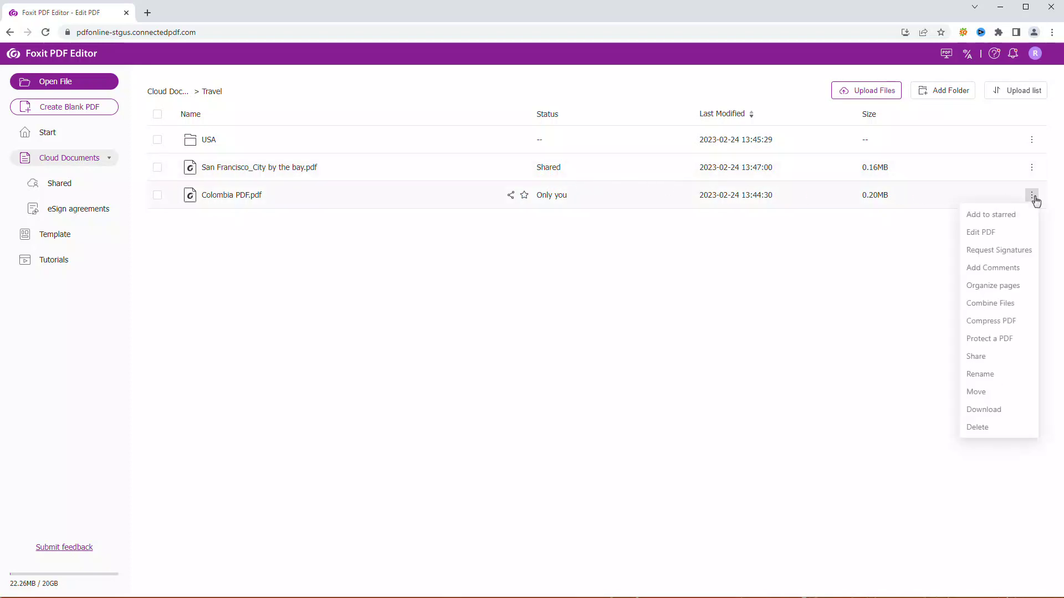
pyautogui.click(1012, 357)
pyautogui.click(723, 221)
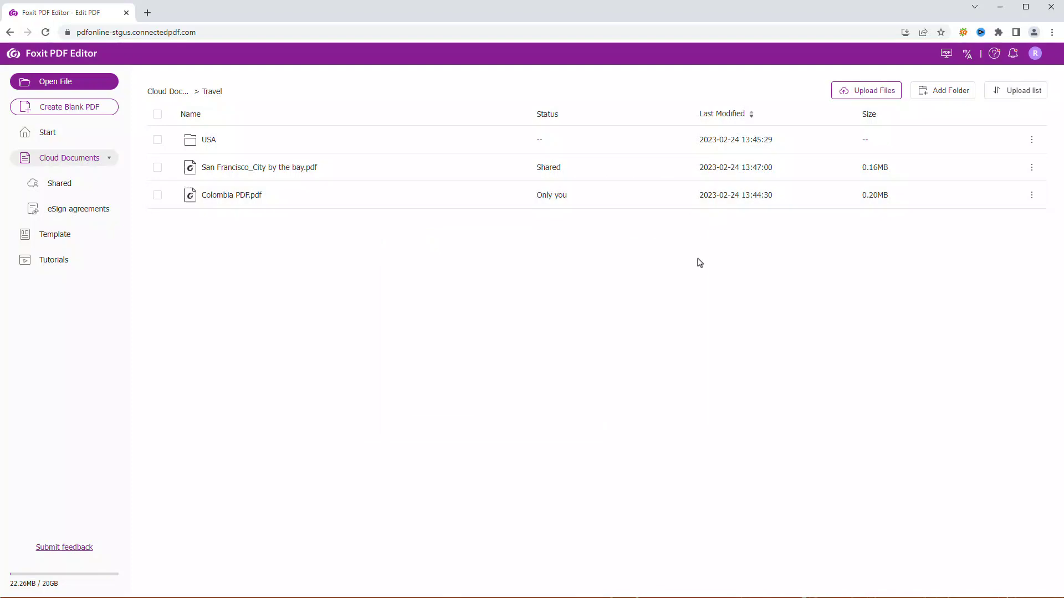
# - Open Colombia PDF, glance at its Share options, then return to the Cloud Documents list
pyautogui.click(247, 197)
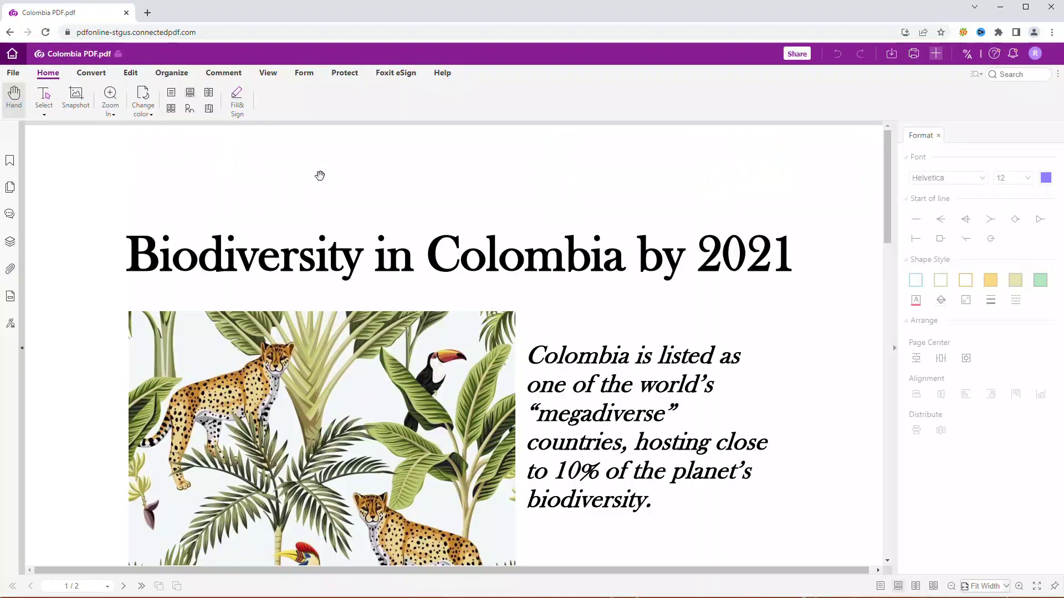
pyautogui.click(785, 57)
pyautogui.click(695, 207)
pyautogui.click(12, 53)
pyautogui.click(49, 162)
# - Unshare the San Francisco PDF in the Travel folder so it shows Only you
pyautogui.click(220, 144)
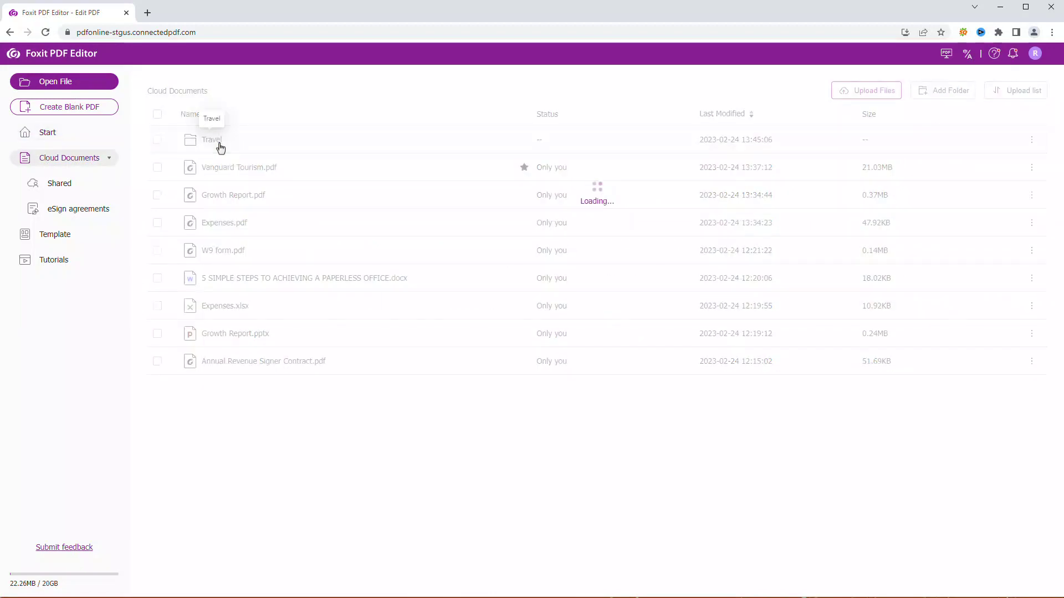
pyautogui.click(1032, 168)
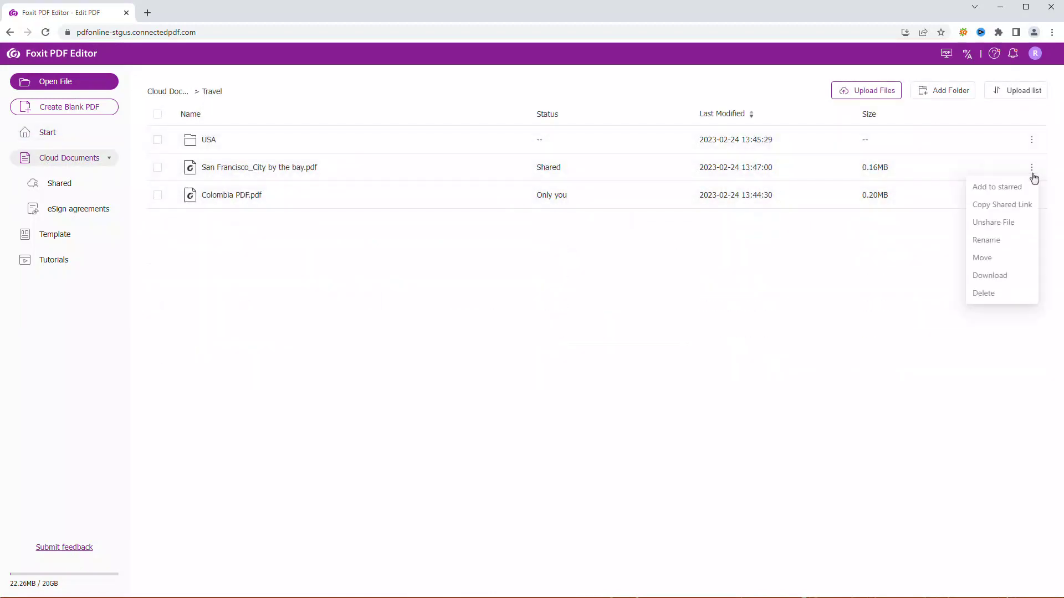
pyautogui.click(1014, 223)
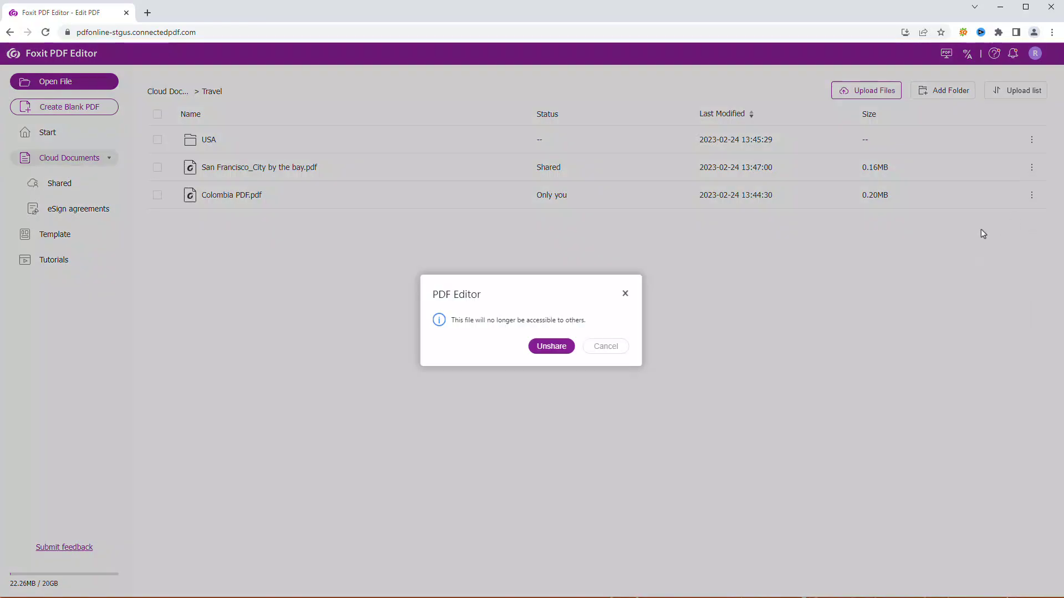
pyautogui.click(557, 349)
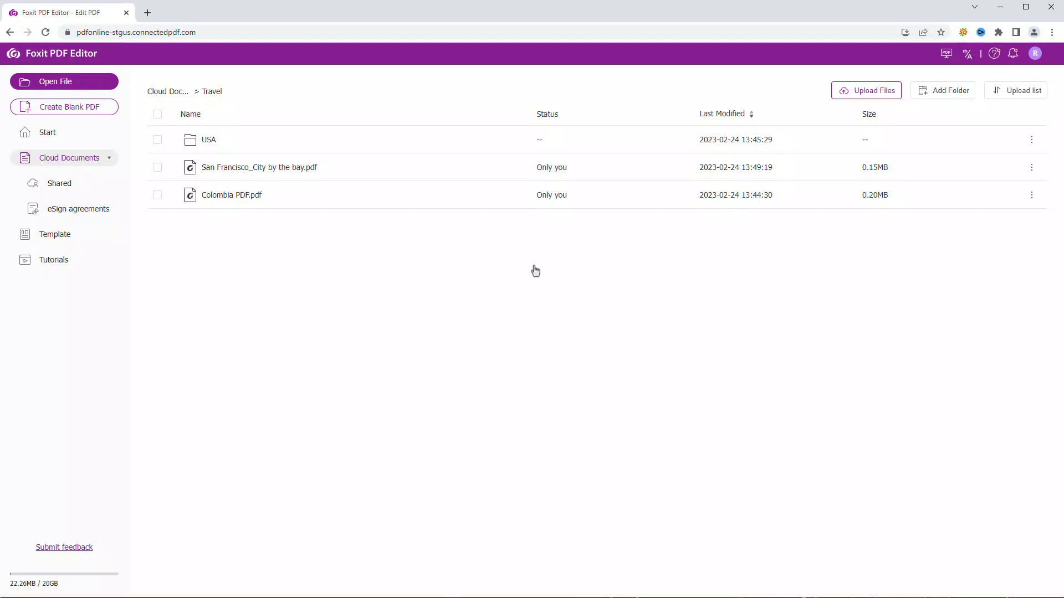
# - Create a fresh share link for the San Francisco PDF
pyautogui.click(510, 169)
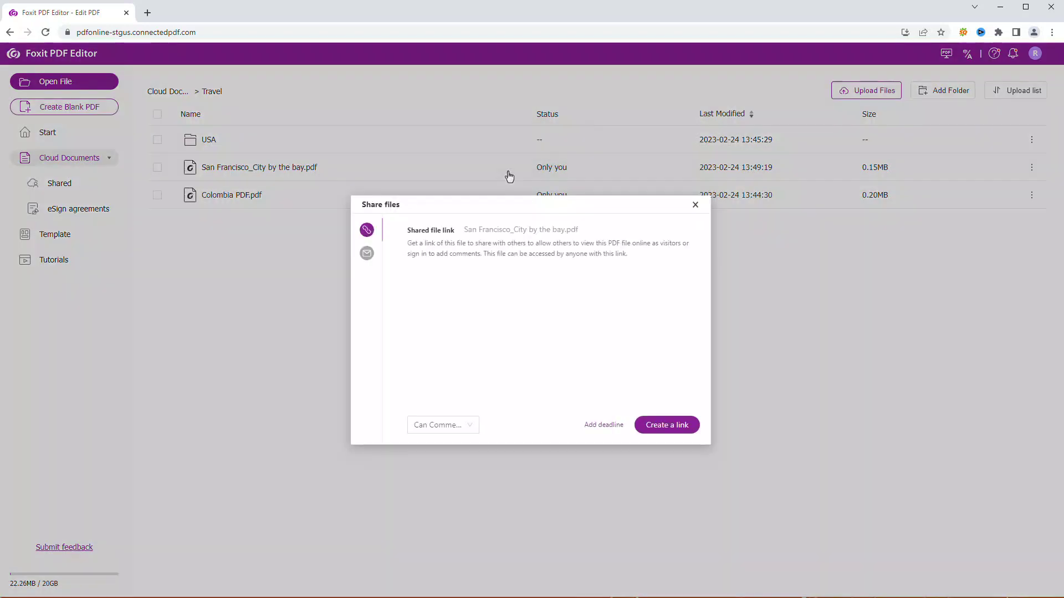
pyautogui.click(663, 431)
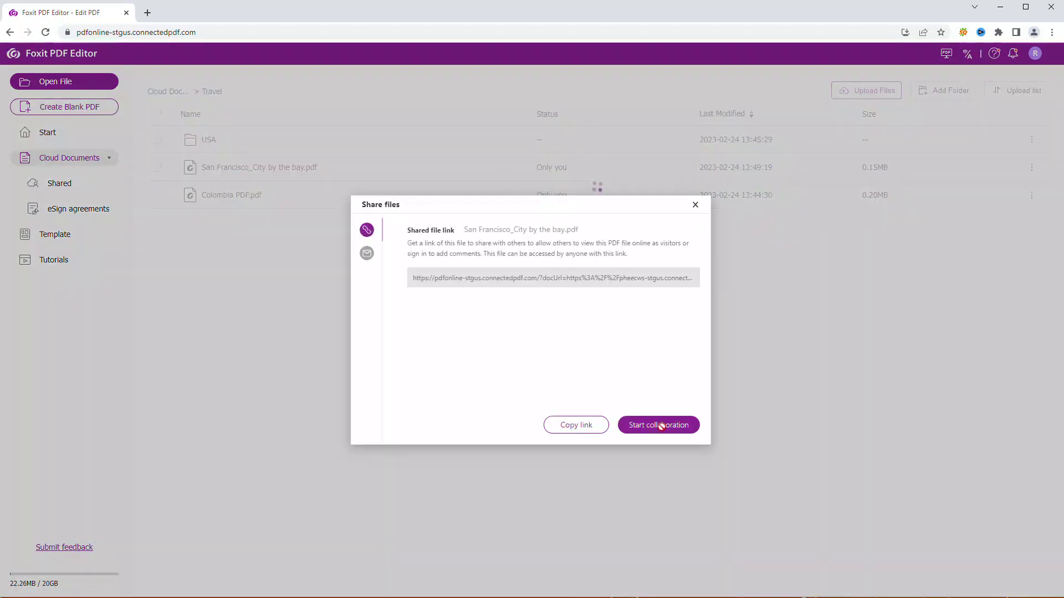